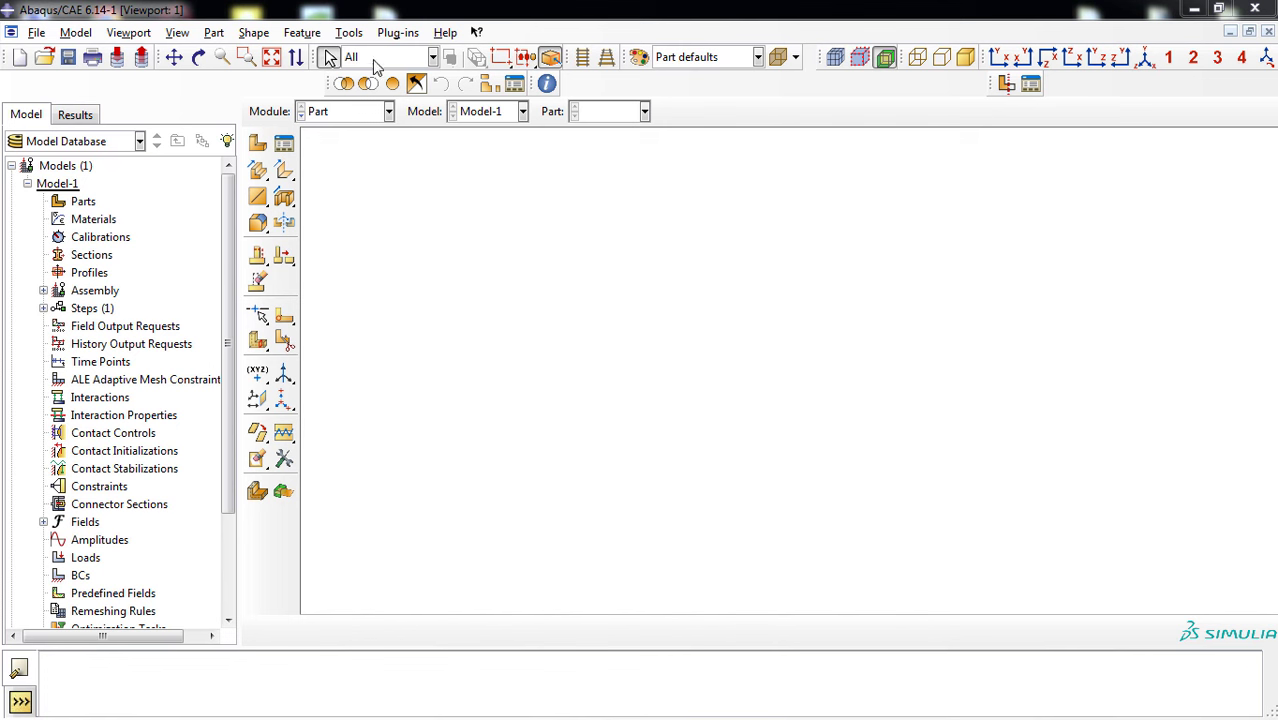
# Launch the EngSoft_UD2D_V1 random circular fibre RVE plug-in from the Plug-ins menu.
pyautogui.click(396, 36)
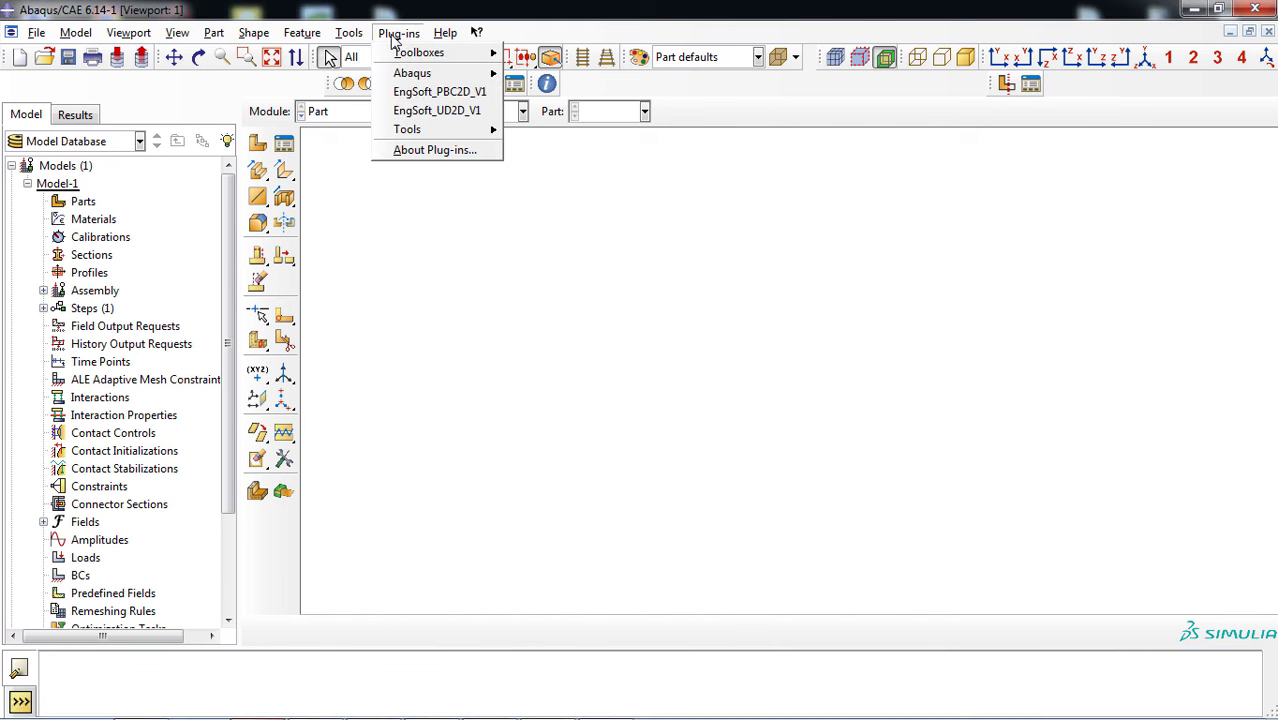
pyautogui.click(481, 115)
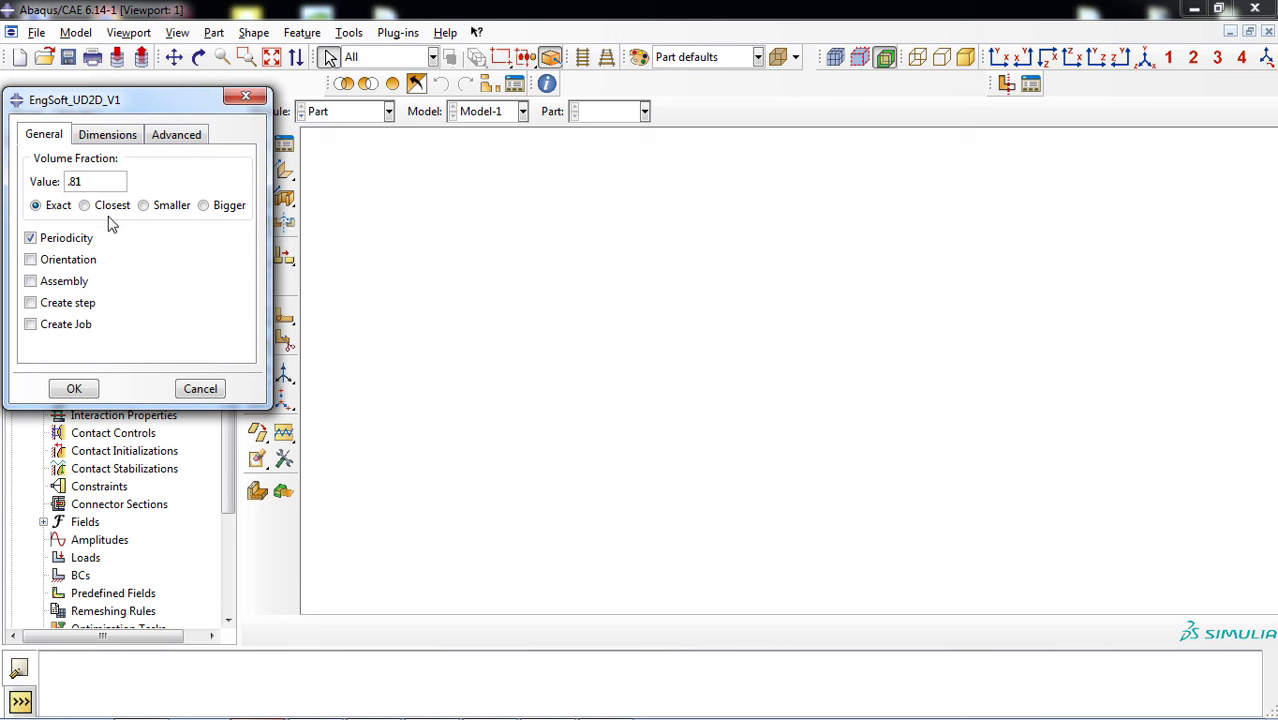
# Keep the Exact volume fraction option, with Periodicity on and fibre Orientation off.
pyautogui.click(115, 210)
pyautogui.click(150, 210)
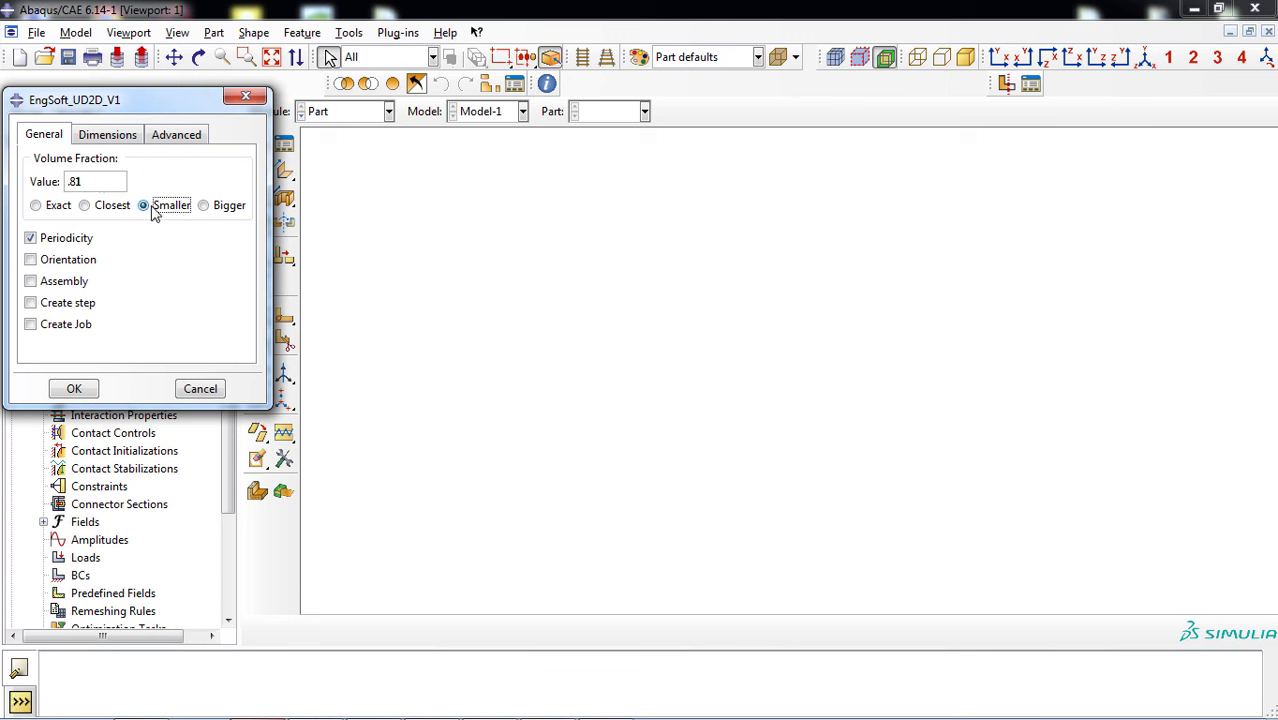
pyautogui.click(37, 207)
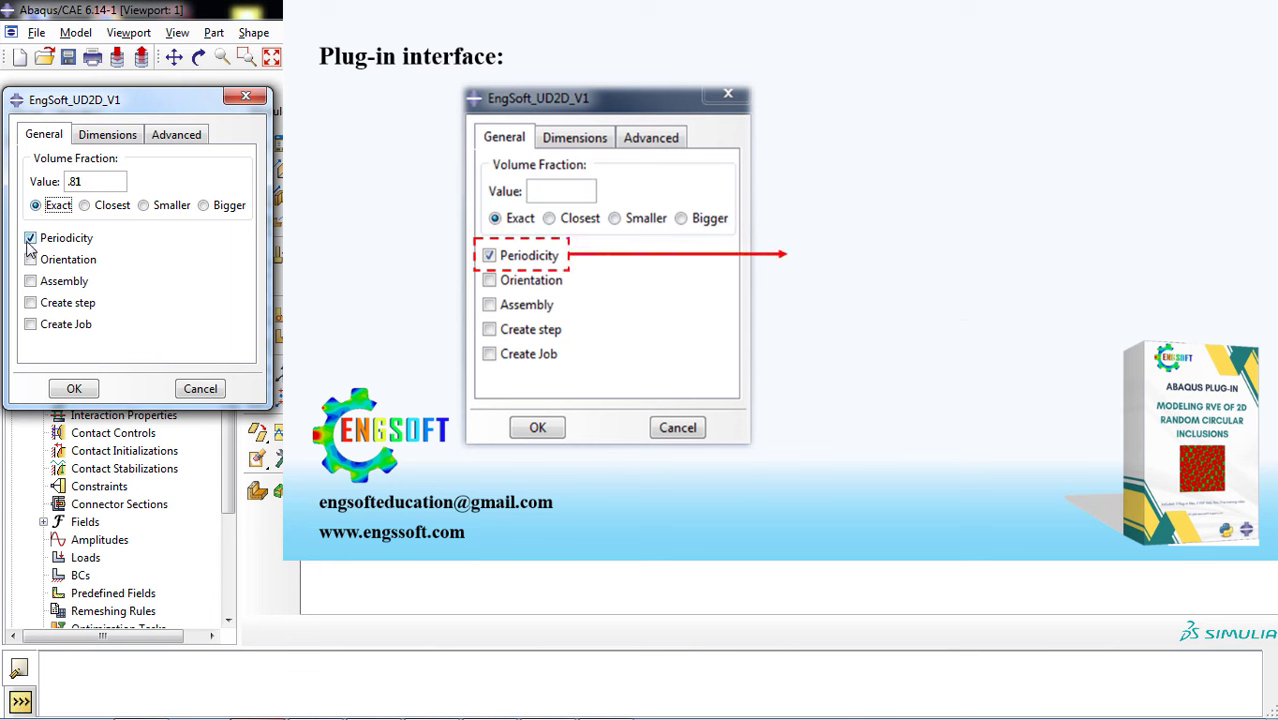
pyautogui.click(30, 240)
pyautogui.click(30, 240)
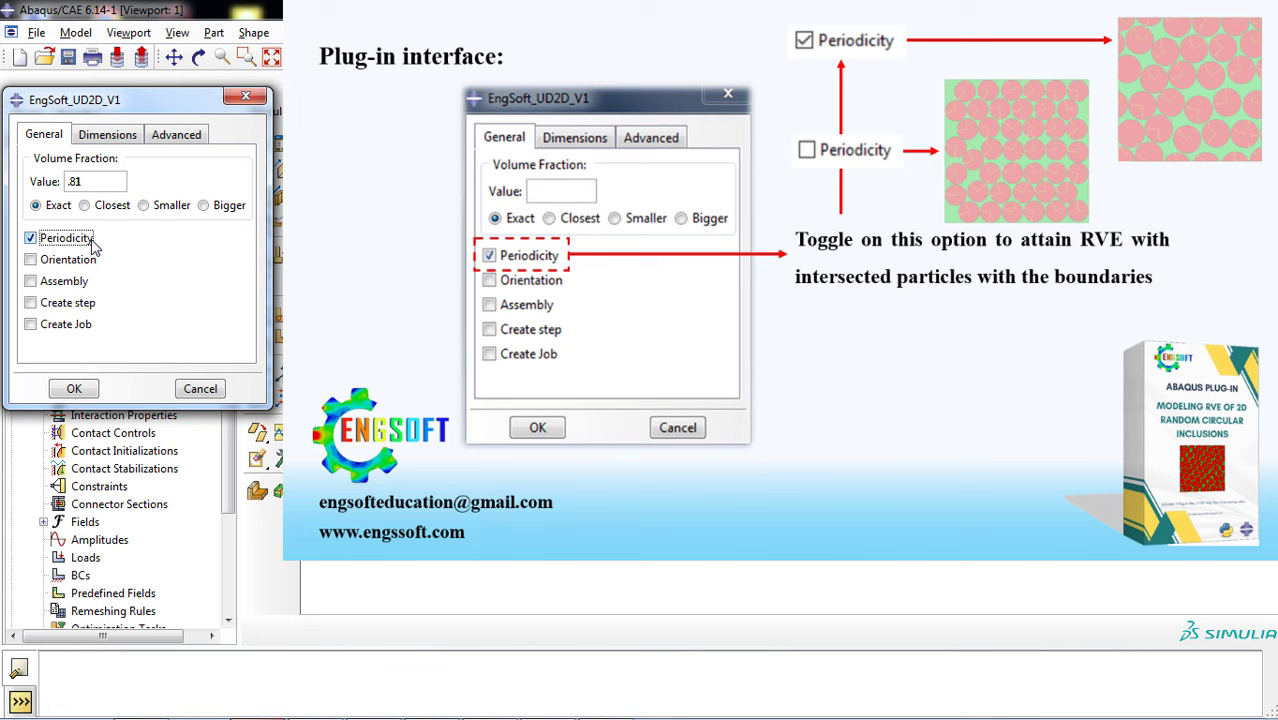
pyautogui.click(31, 261)
pyautogui.click(31, 262)
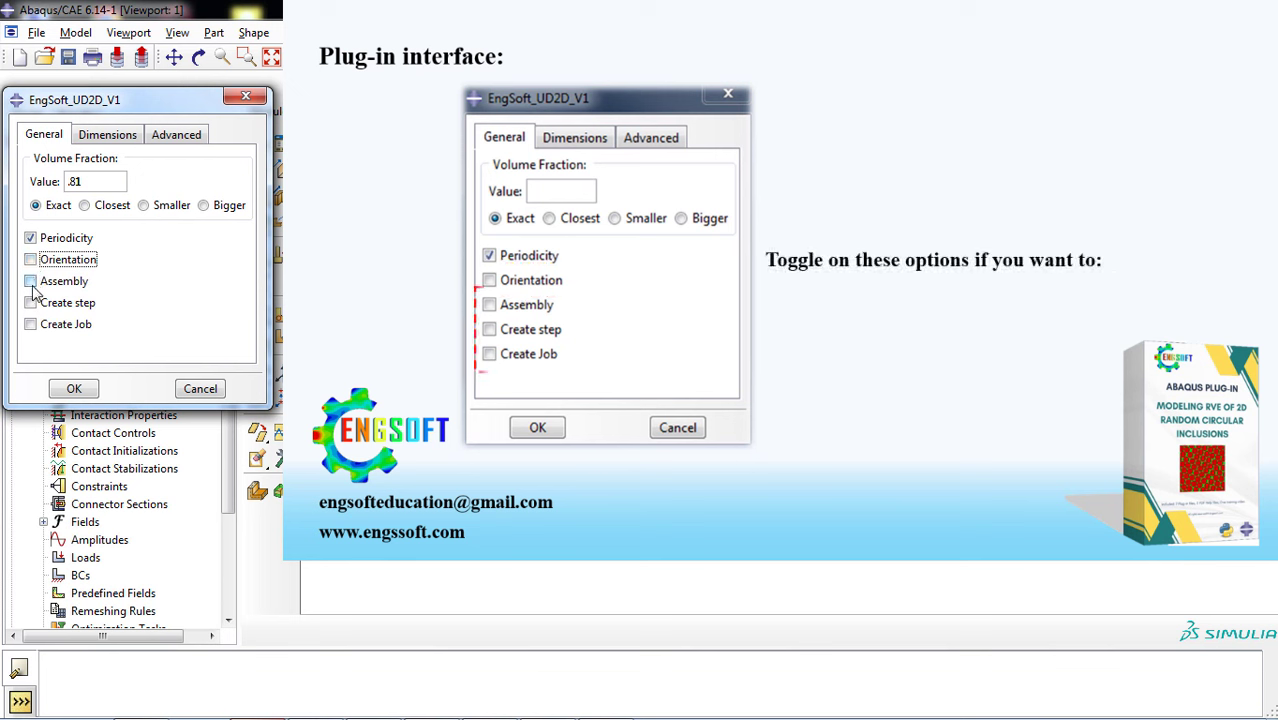
# Enable the Assembly, Create step and Create Job options.
pyautogui.click(31, 283)
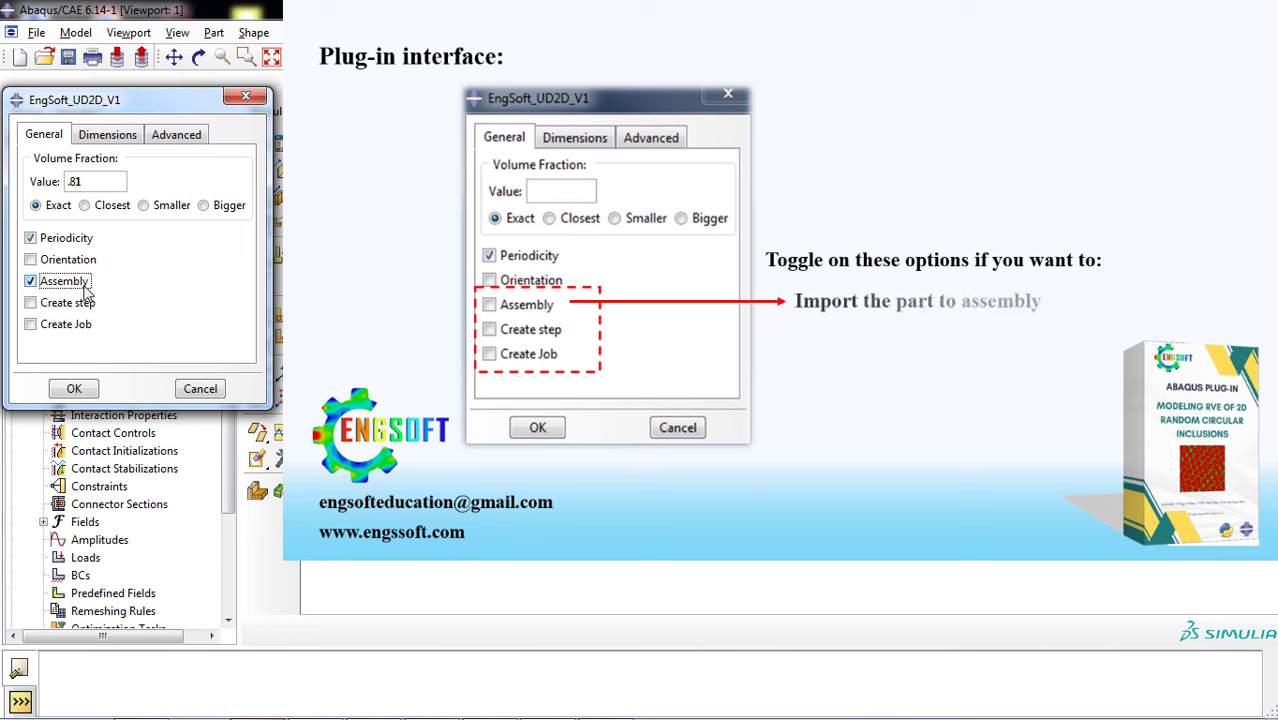
pyautogui.click(50, 304)
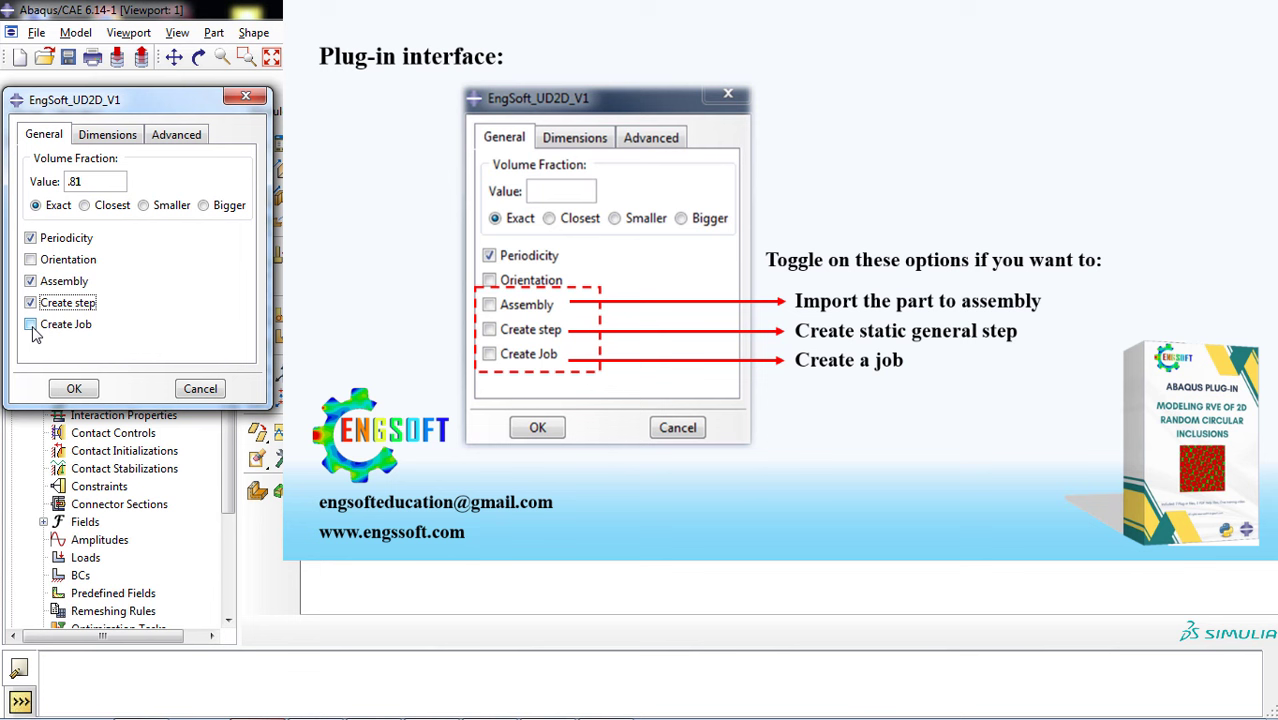
pyautogui.click(31, 327)
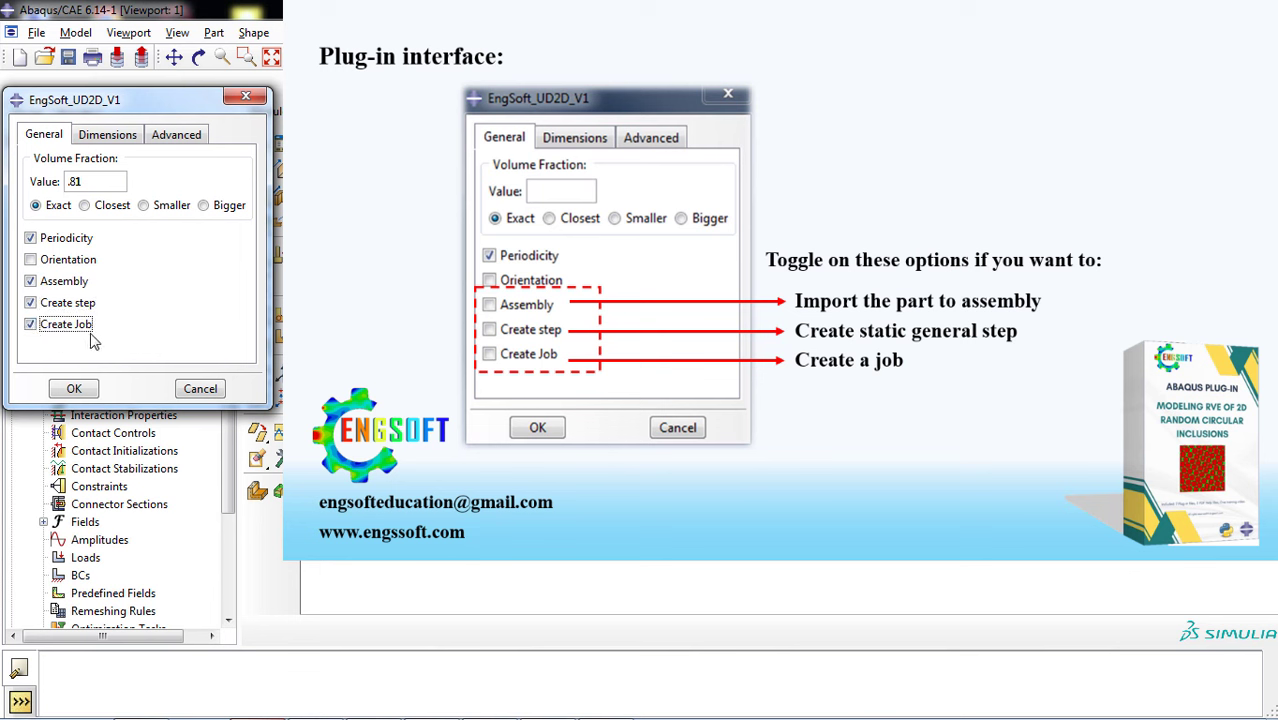
pyautogui.click(107, 135)
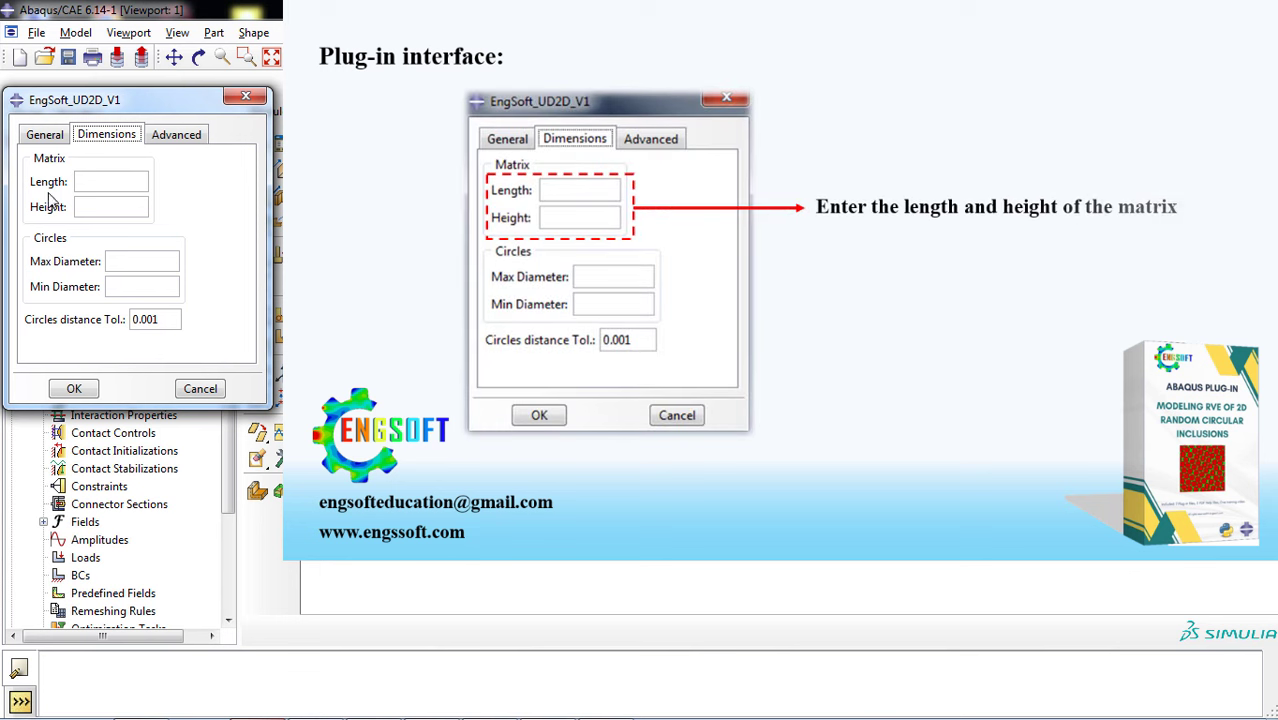
# Enter matrix length 100 and height 100, with fibre diameters of 13.
pyautogui.click(101, 183)
pyautogui.write('100')
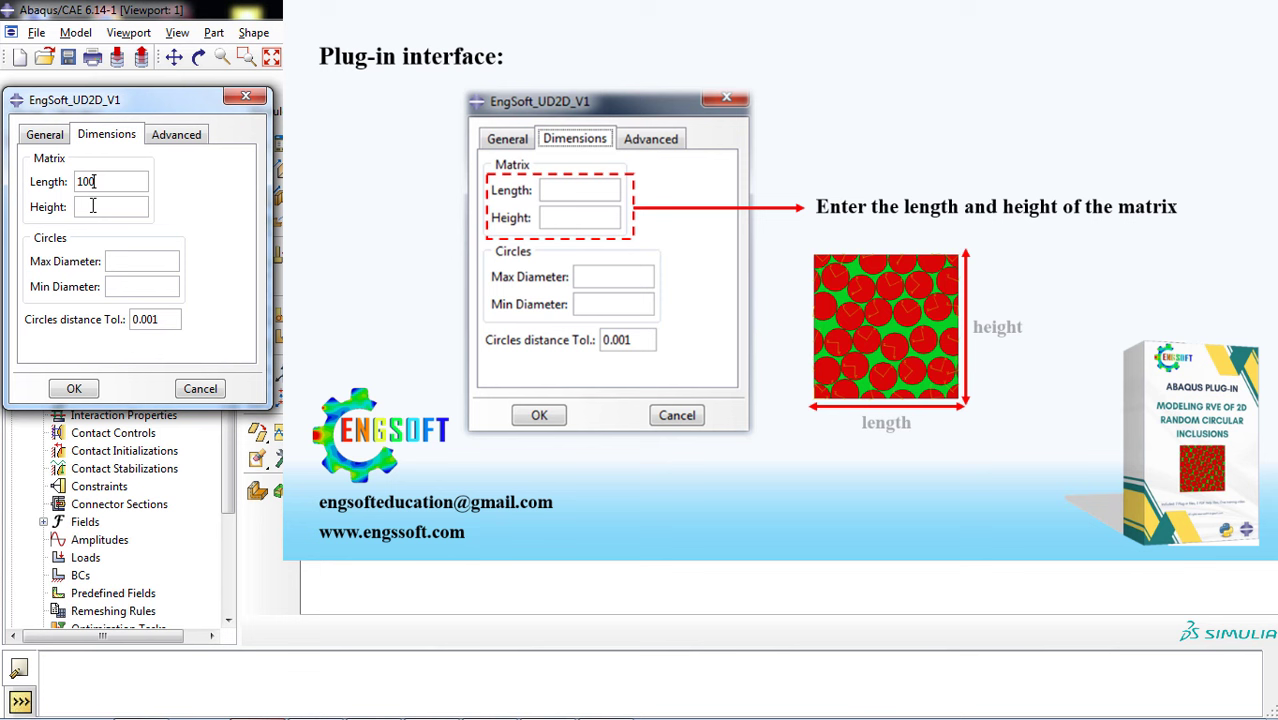
pyautogui.click(80, 207)
pyautogui.write('100')
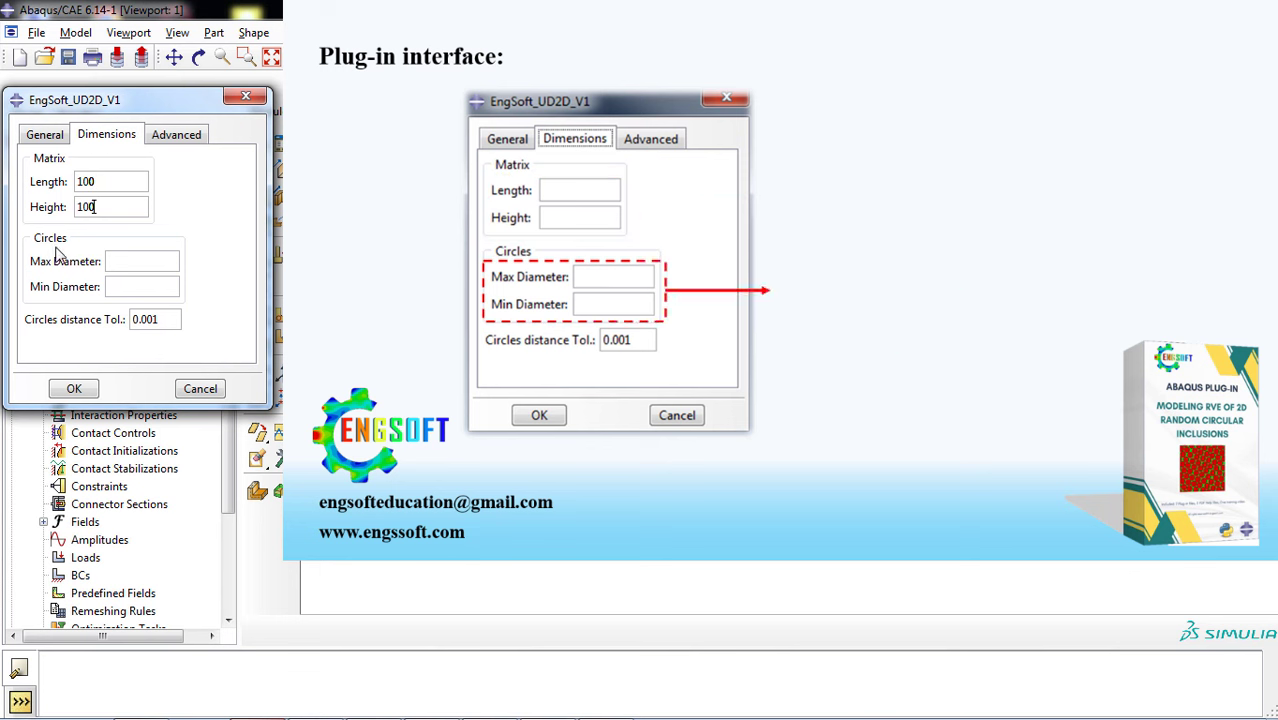
pyautogui.click(135, 261)
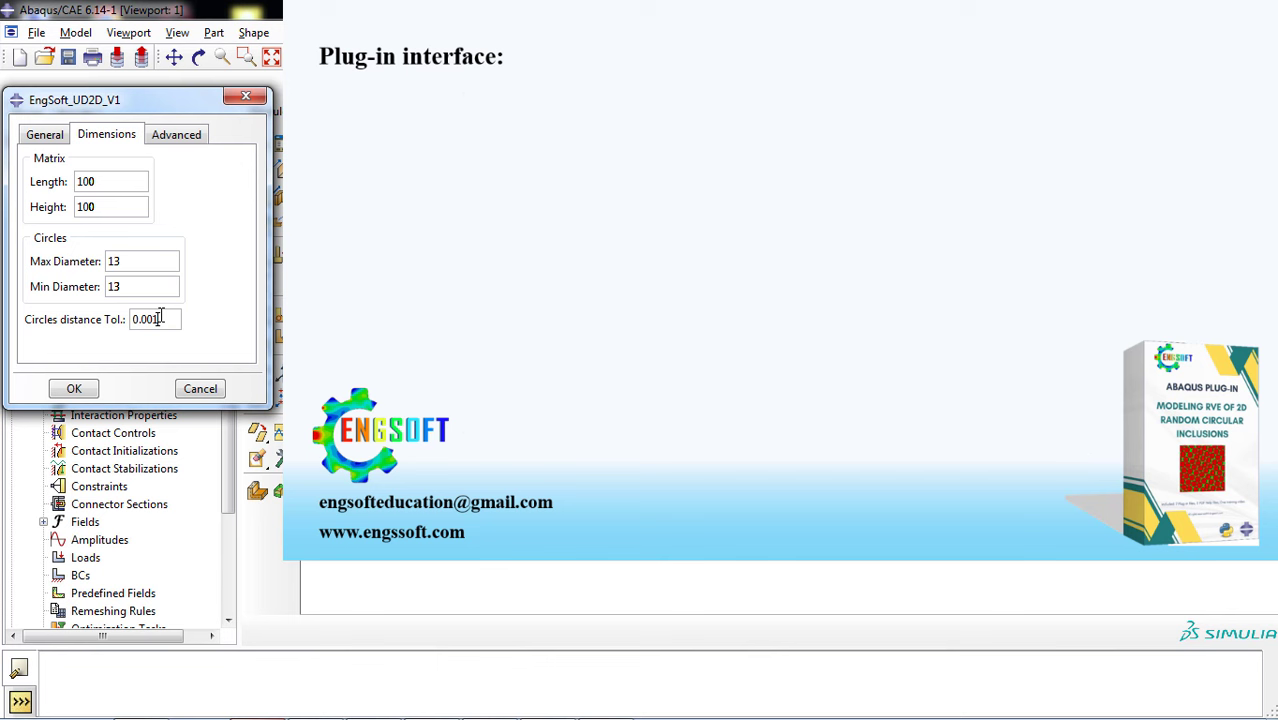
# Review Advanced defaults: RSA attempts 2000, RAP distance 0.01, attempts 100, generations 20, MD moves 8000.
pyautogui.click(165, 140)
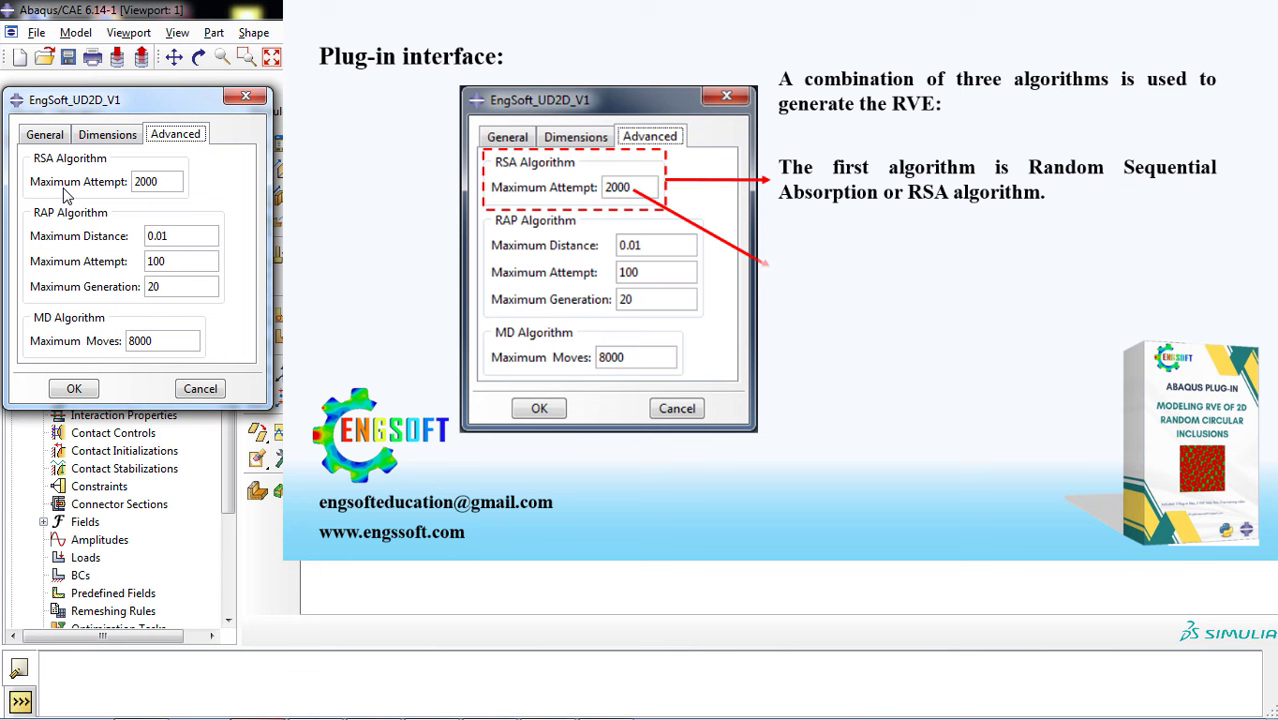
pyautogui.moveTo(158, 181); pyautogui.dragTo(124, 181)
pyautogui.click(168, 181)
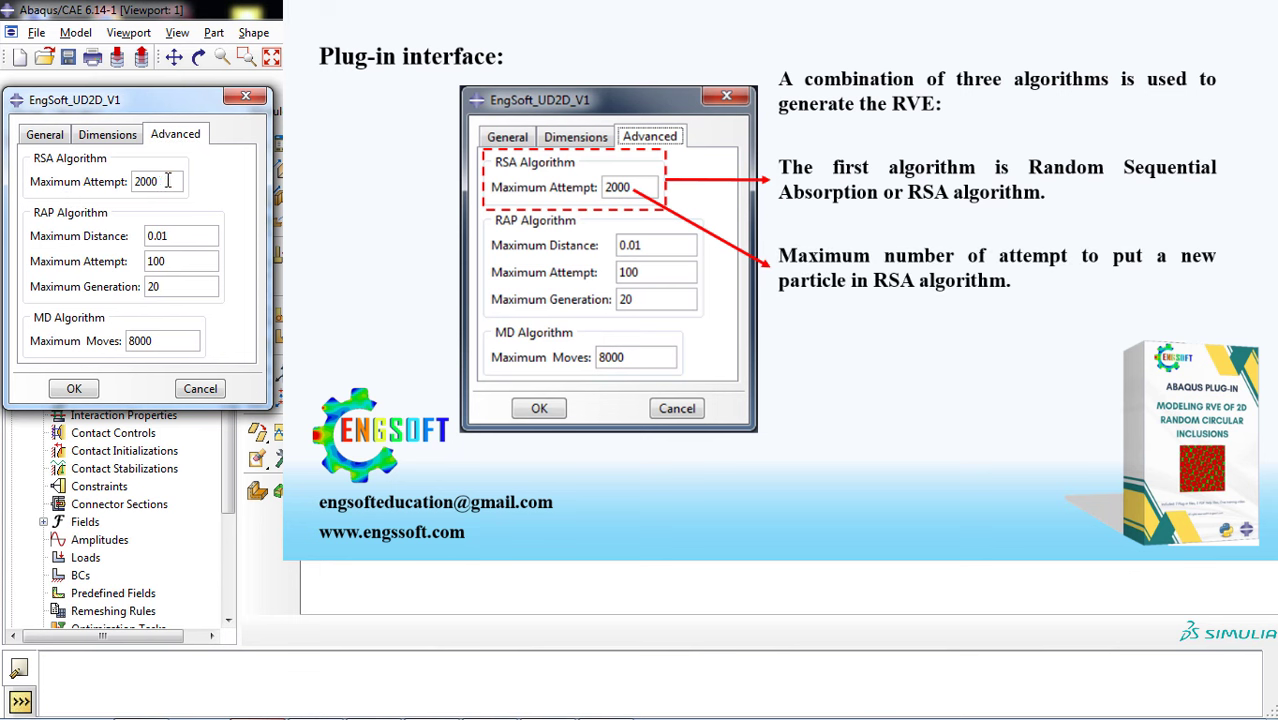
pyautogui.doubleClick(170, 236)
pyautogui.click(168, 236)
pyautogui.doubleClick(148, 261)
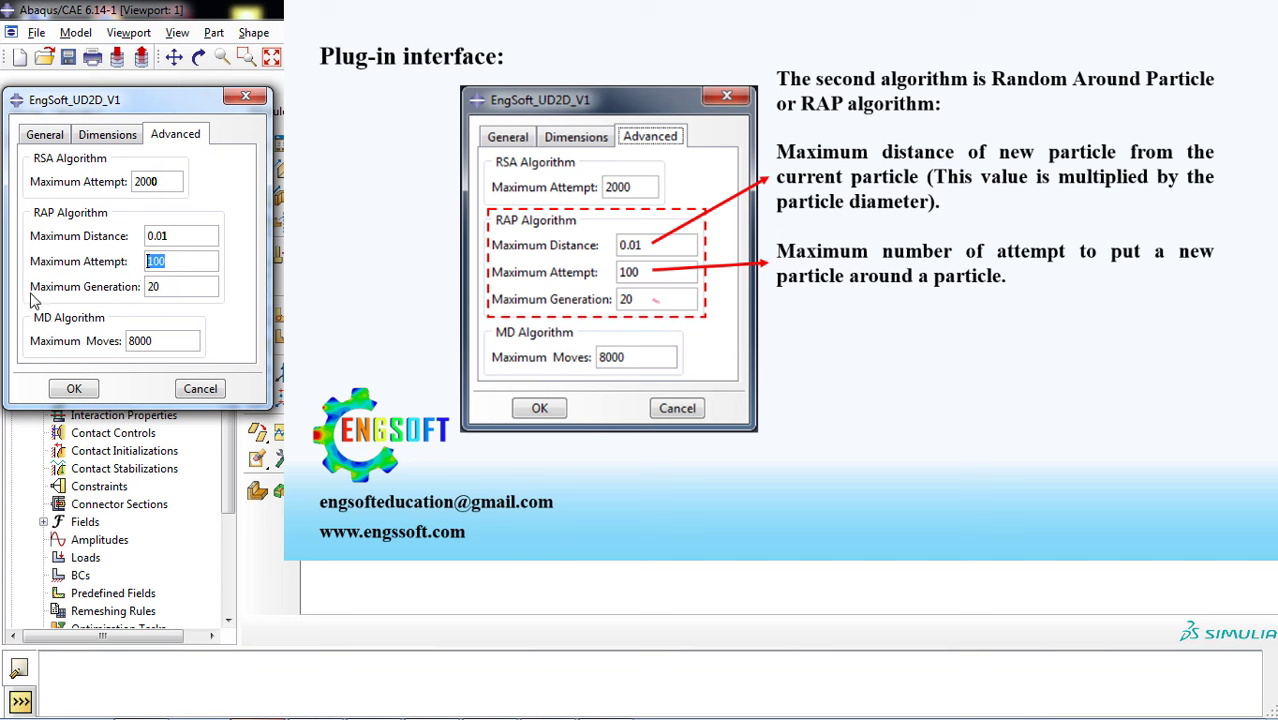
pyautogui.doubleClick(154, 286)
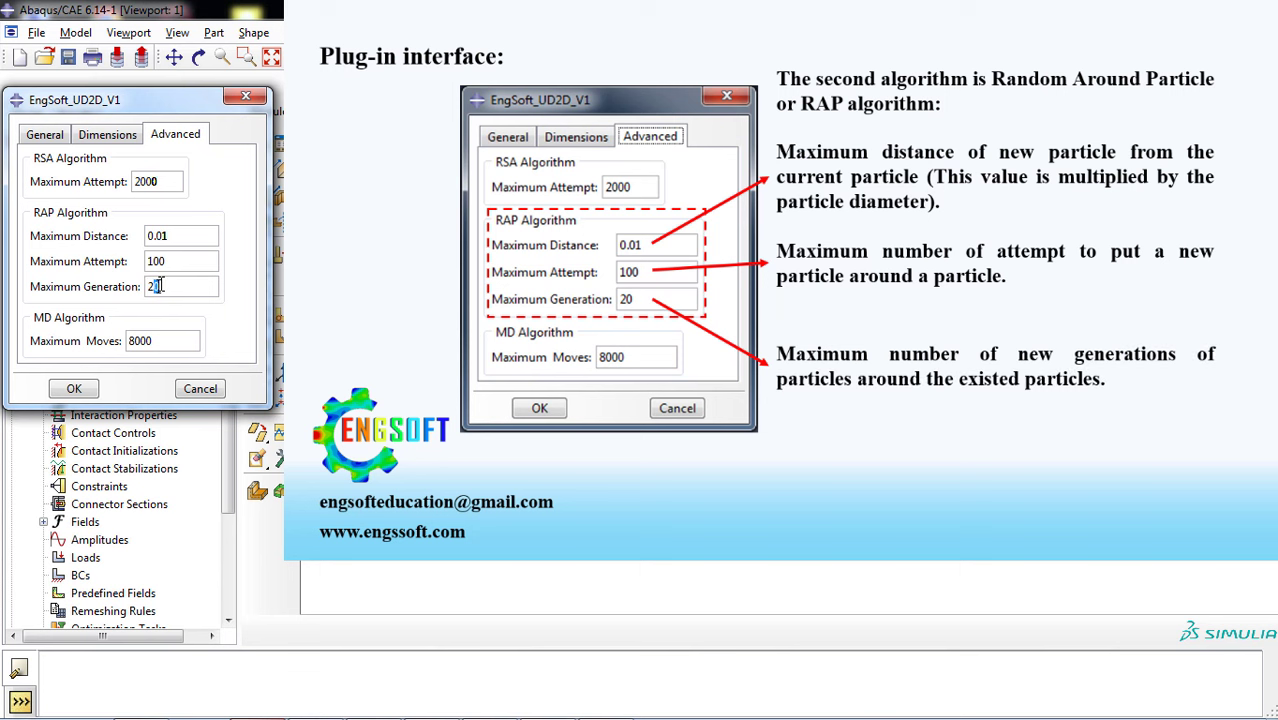
pyautogui.click(157, 286)
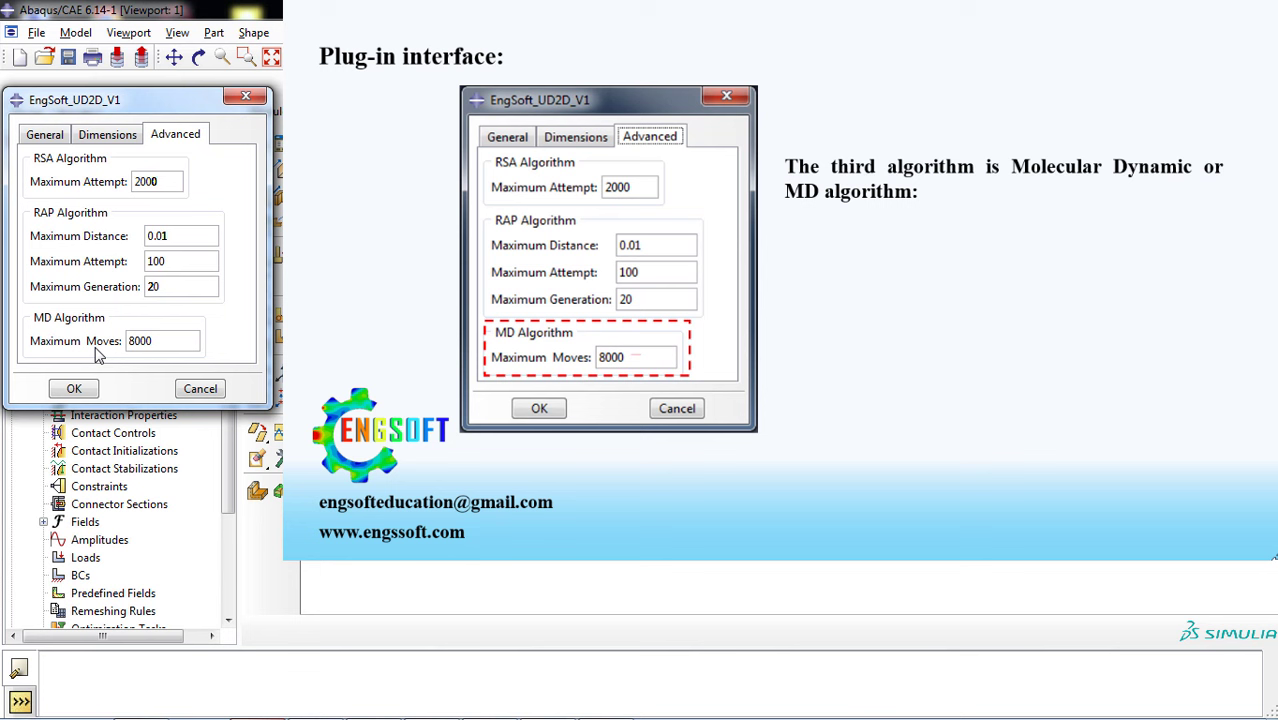
pyautogui.doubleClick(145, 341)
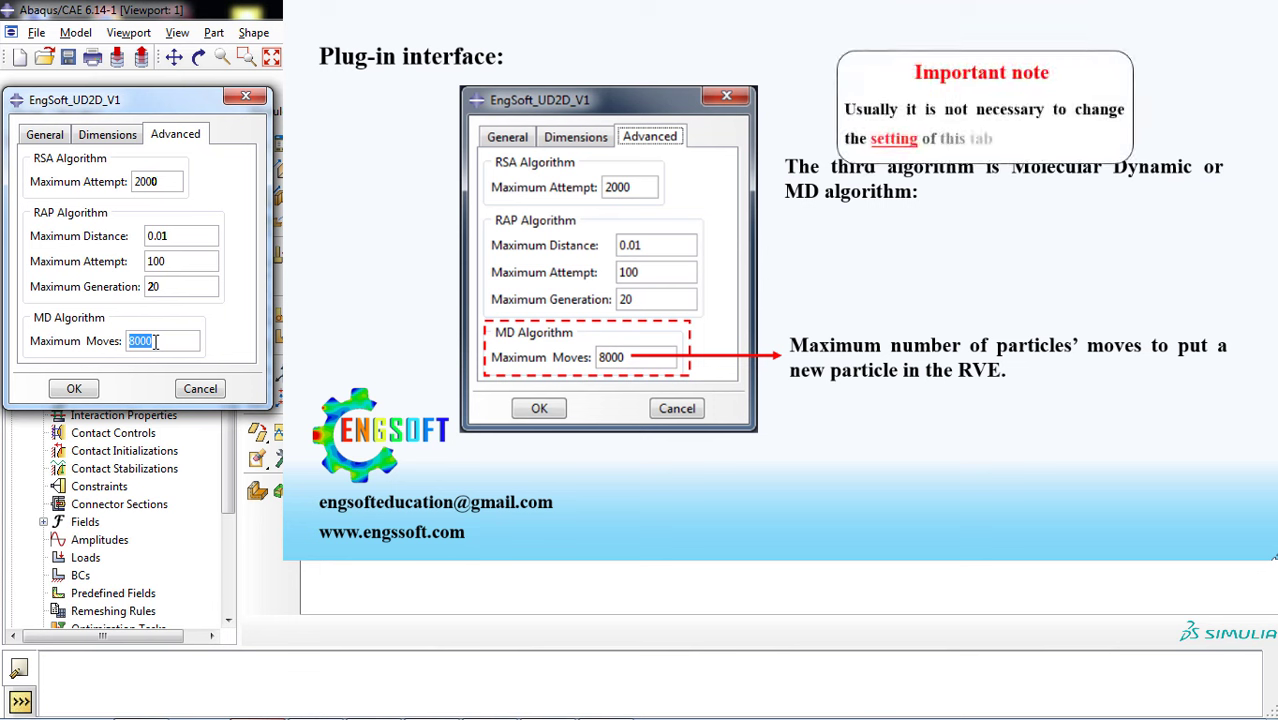
# Run the plug-in from the General tab to create the CompositeRVE part at Vf 0.81.
pyautogui.click(155, 341)
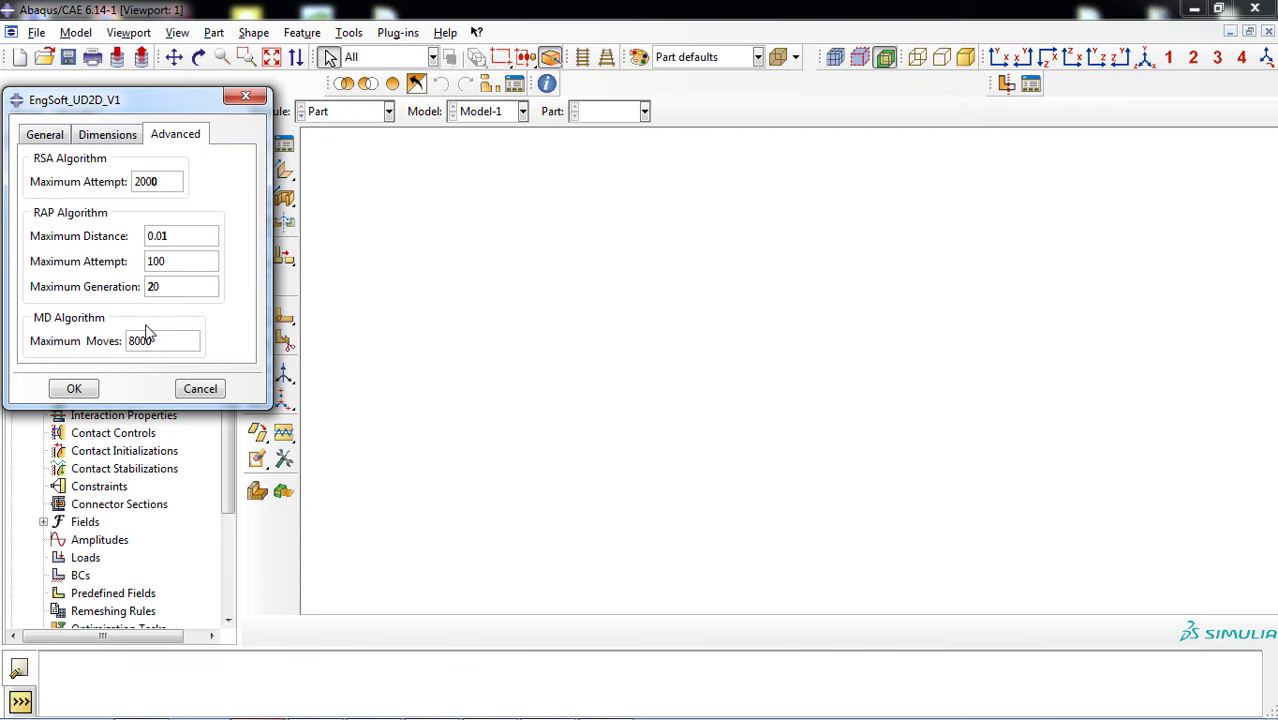
pyautogui.click(46, 136)
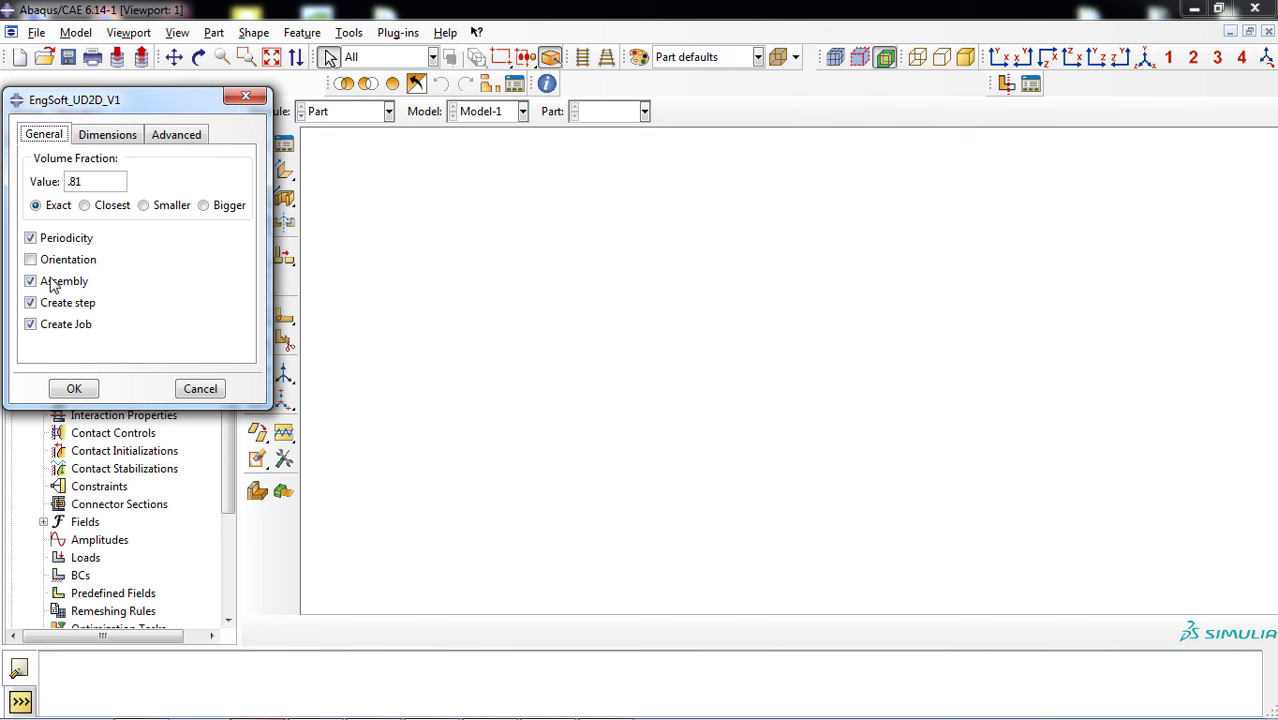
pyautogui.click(73, 390)
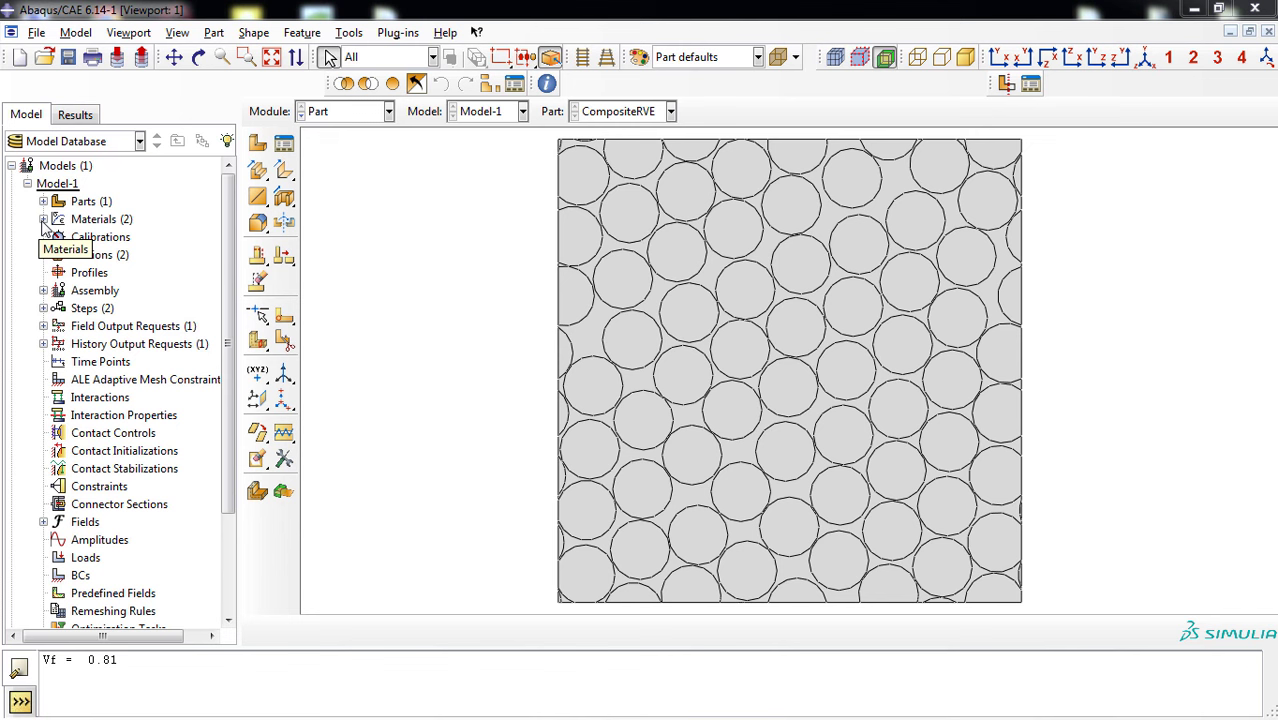
# Browse the Fiber and Matrix materials and the CompositeRVE part's fibre and matrix section assignments.
pyautogui.click(43, 220)
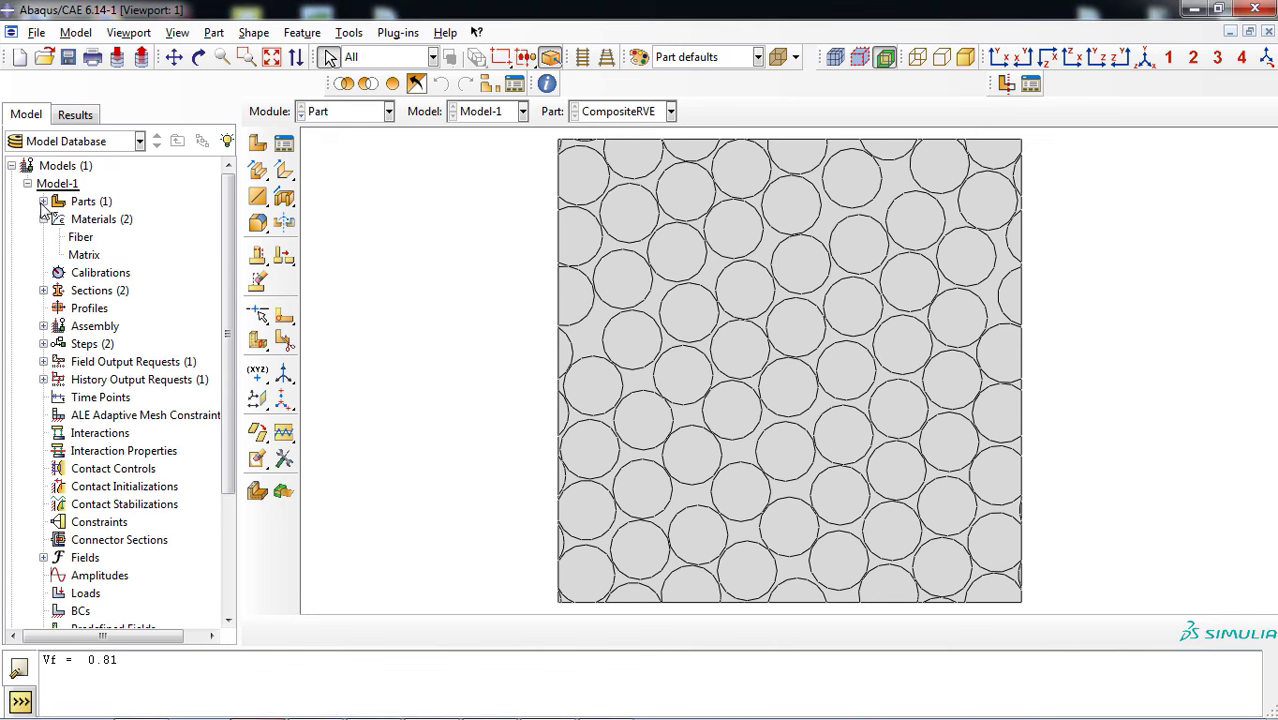
pyautogui.click(43, 201)
pyautogui.click(59, 219)
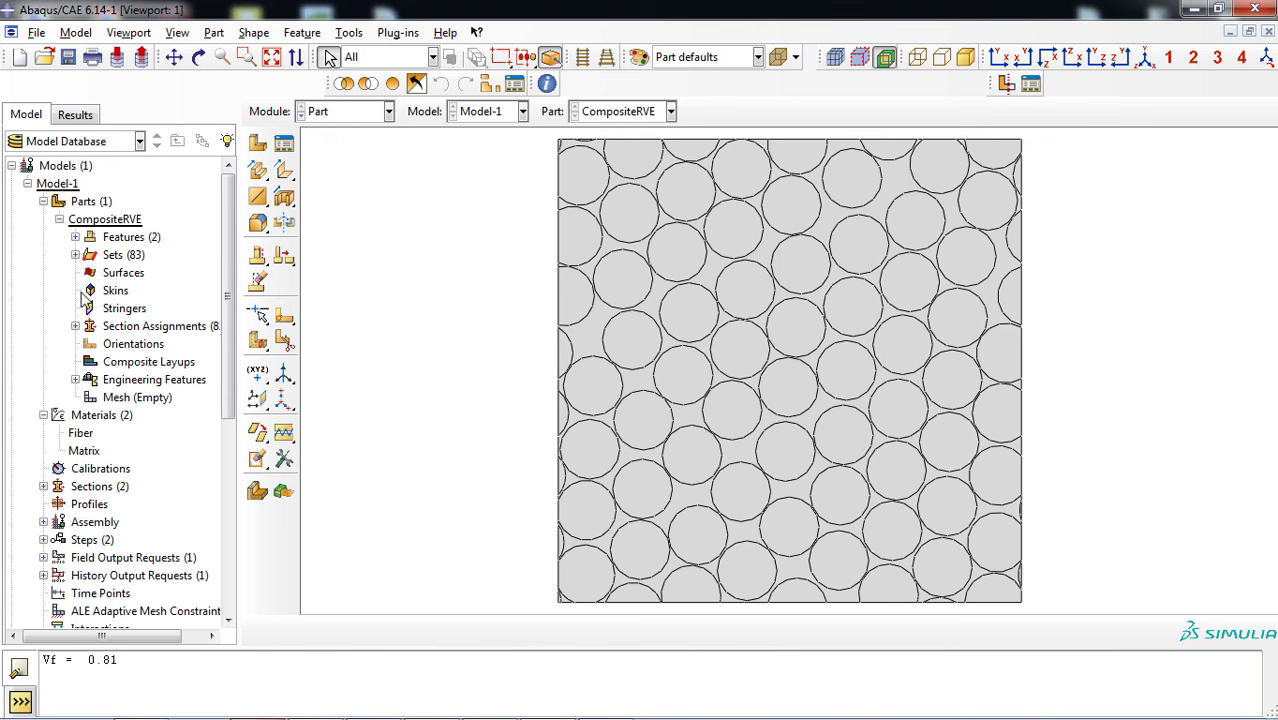
pyautogui.click(75, 326)
pyautogui.click(91, 379)
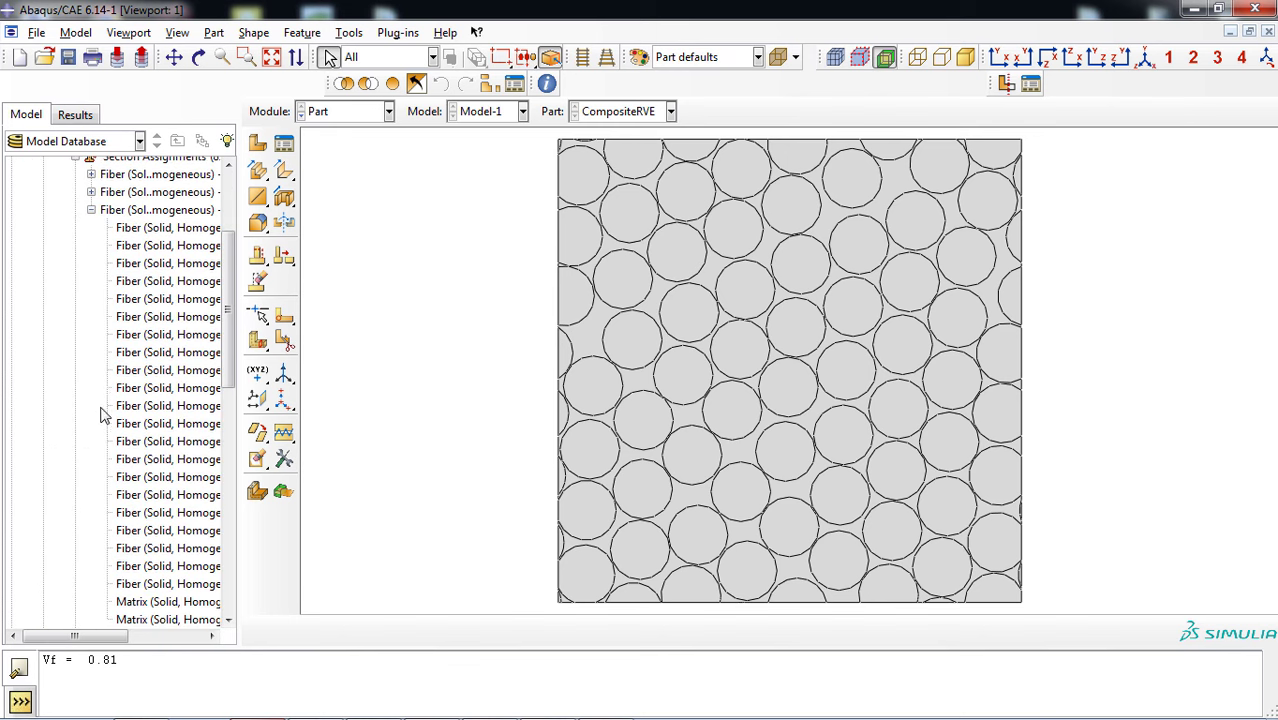
pyautogui.scroll(-3, 125, 450)
pyautogui.click(148, 459)
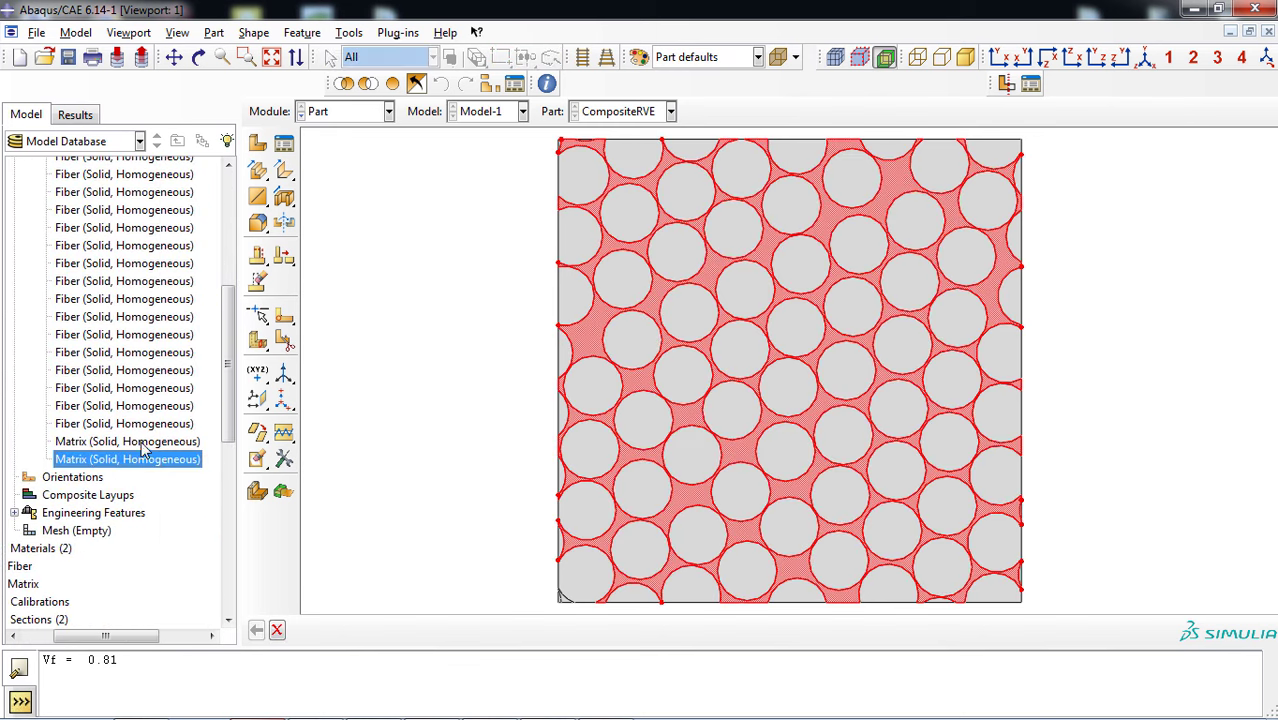
pyautogui.click(143, 316)
pyautogui.click(147, 264)
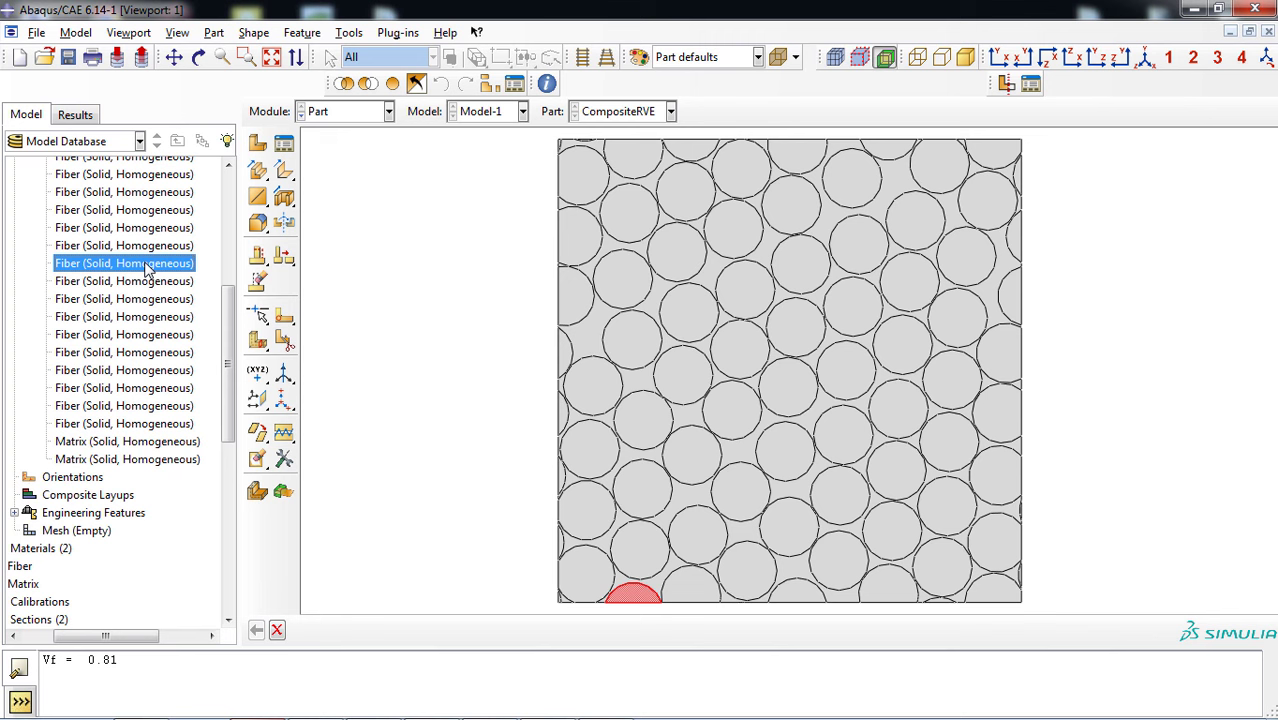
pyautogui.scroll(5, 147, 268)
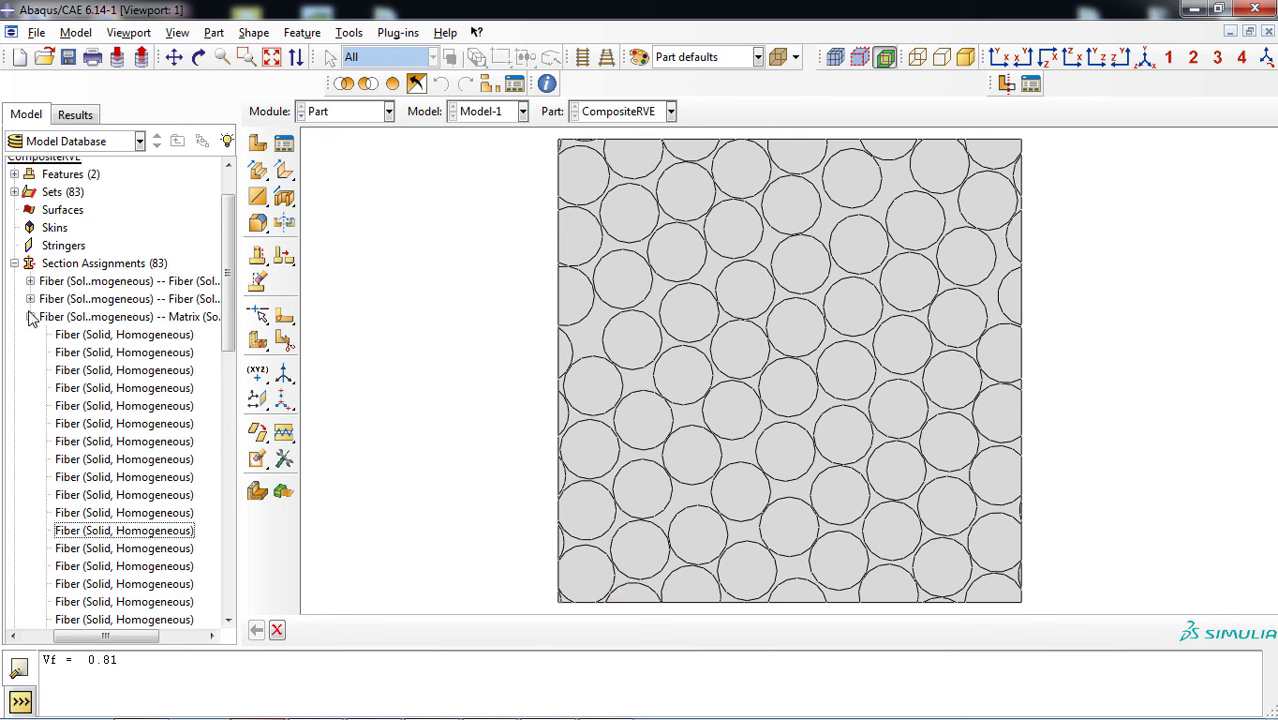
pyautogui.click(30, 316)
pyautogui.click(15, 263)
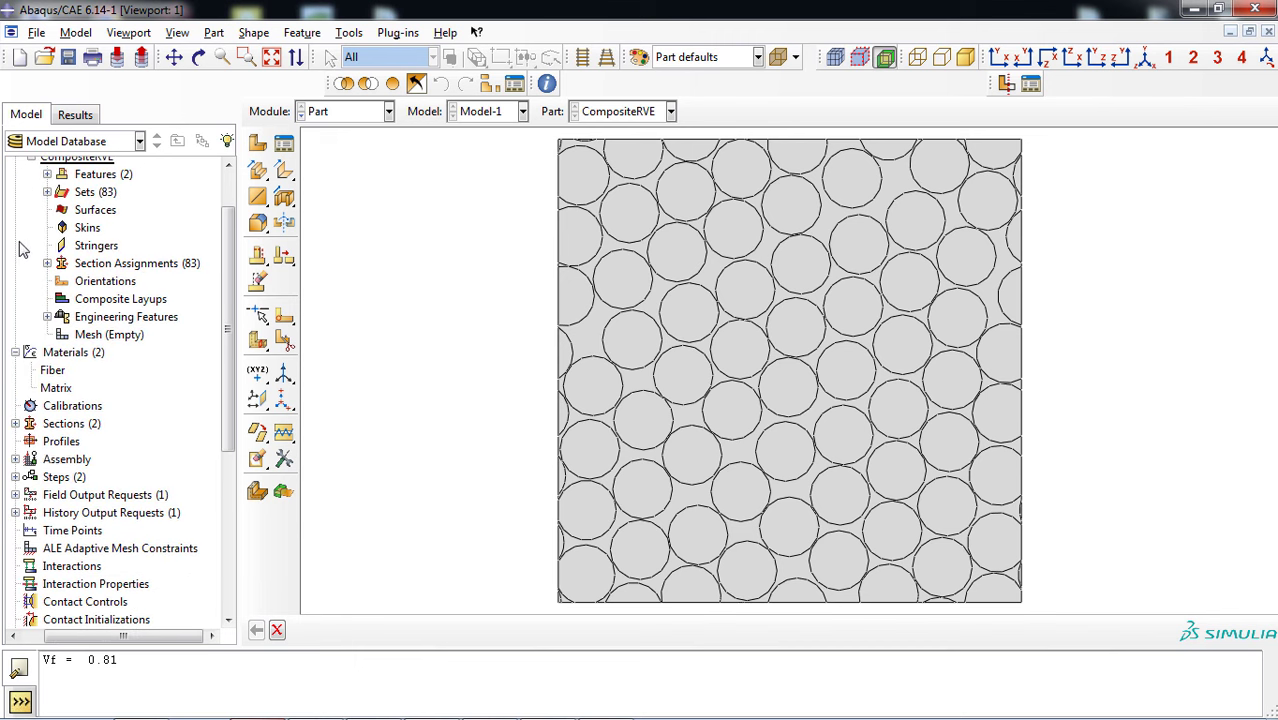
pyautogui.scroll(1, 44, 240)
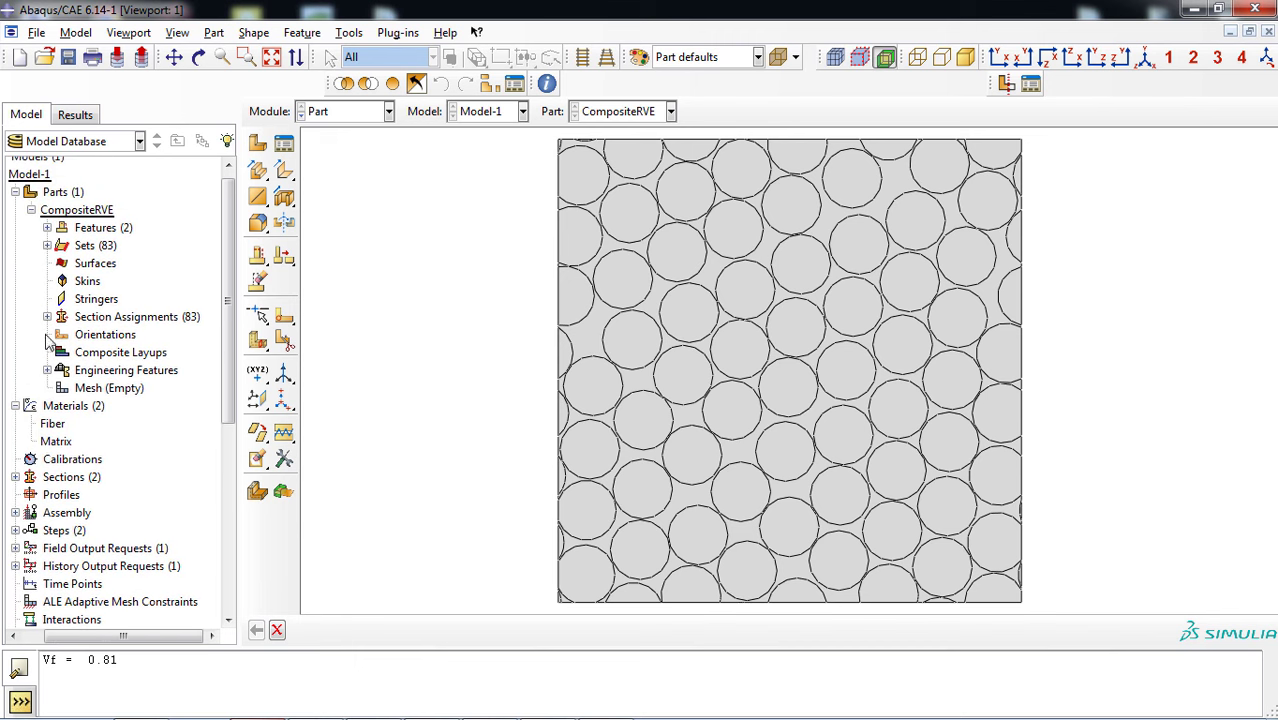
# Expand the assembly to show instance CompositeRVE-1 and the steps Initial and Step-1.
pyautogui.click(15, 512)
pyautogui.scroll(-2, 30, 480)
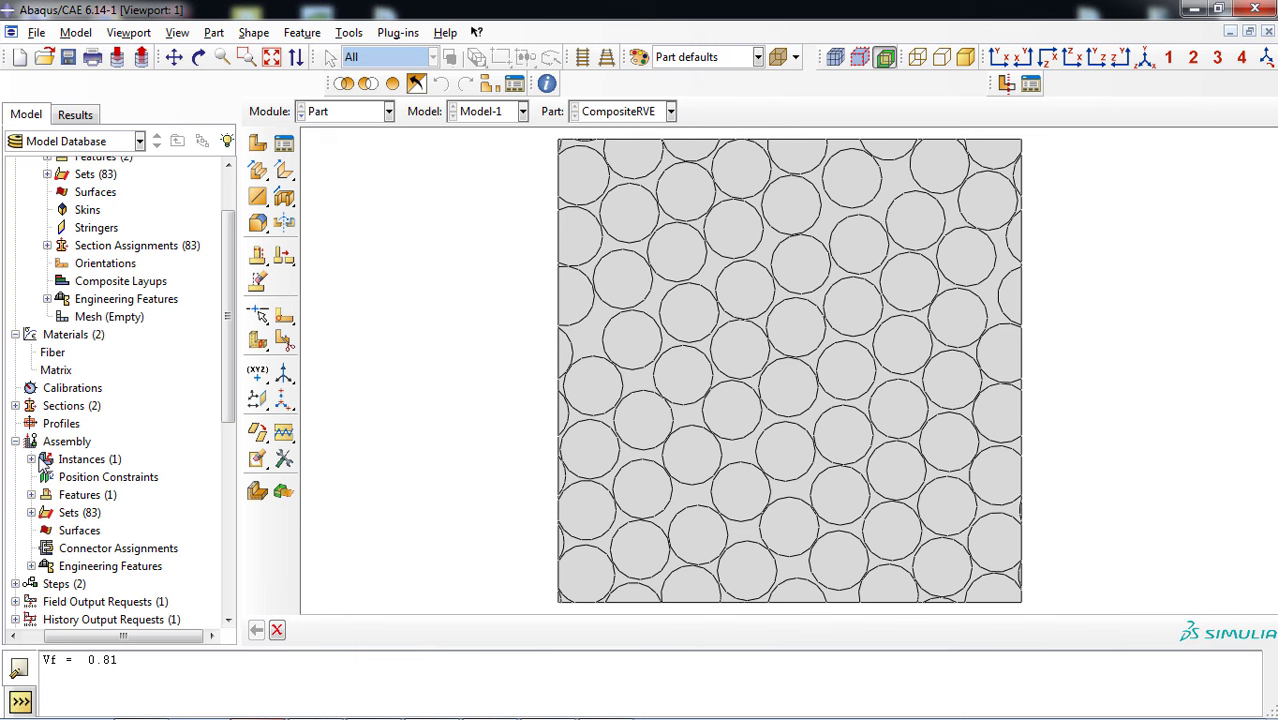
pyautogui.click(31, 459)
pyautogui.scroll(-1, 34, 467)
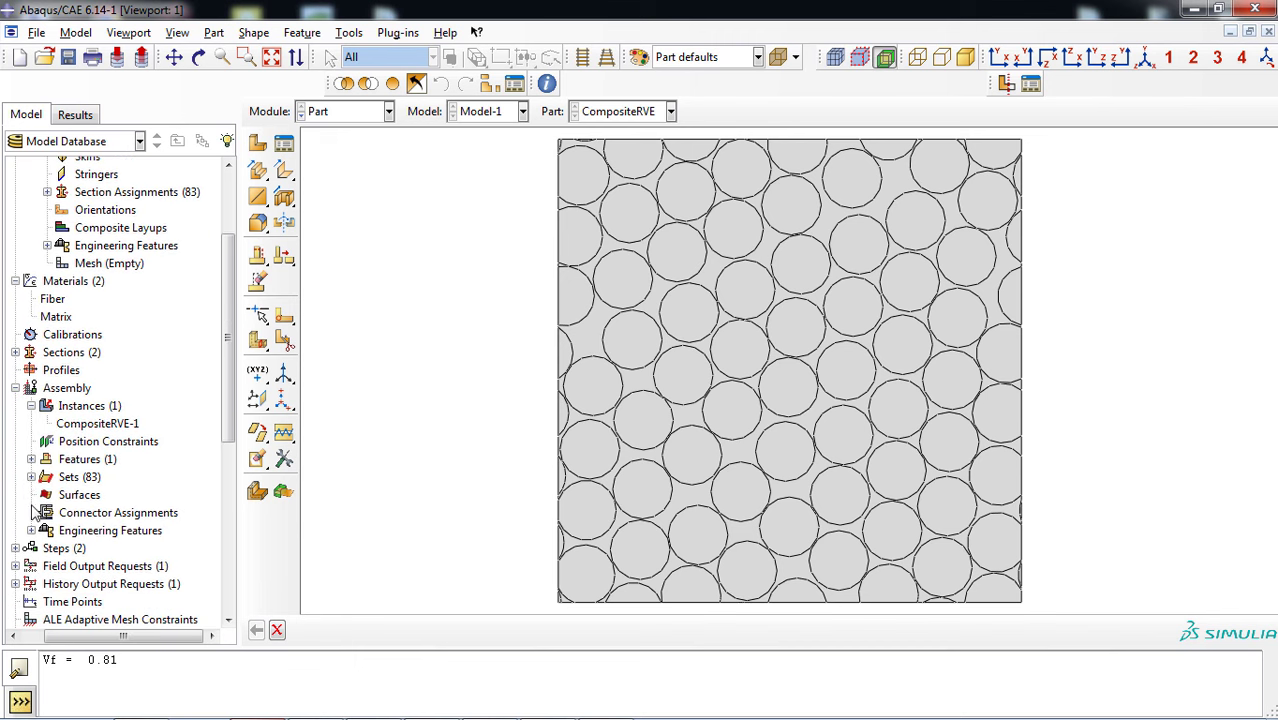
pyautogui.click(15, 548)
pyautogui.scroll(-2, 38, 505)
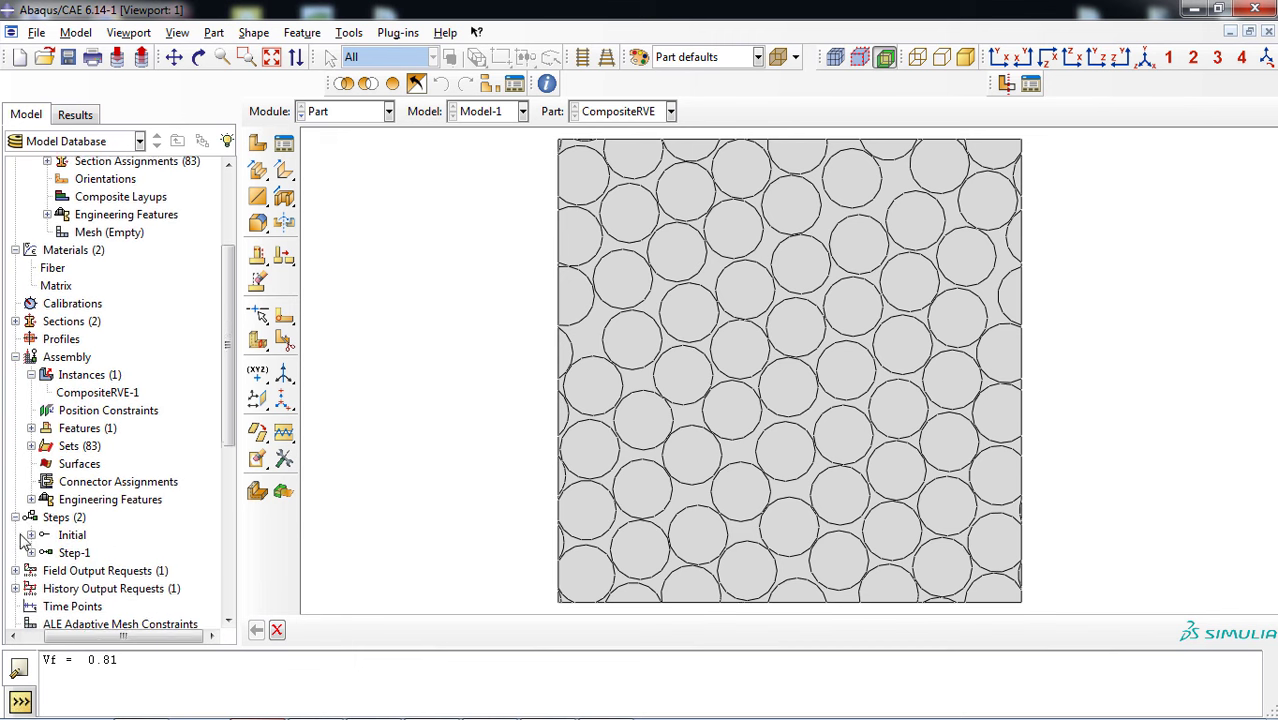
pyautogui.scroll(5, 45, 480)
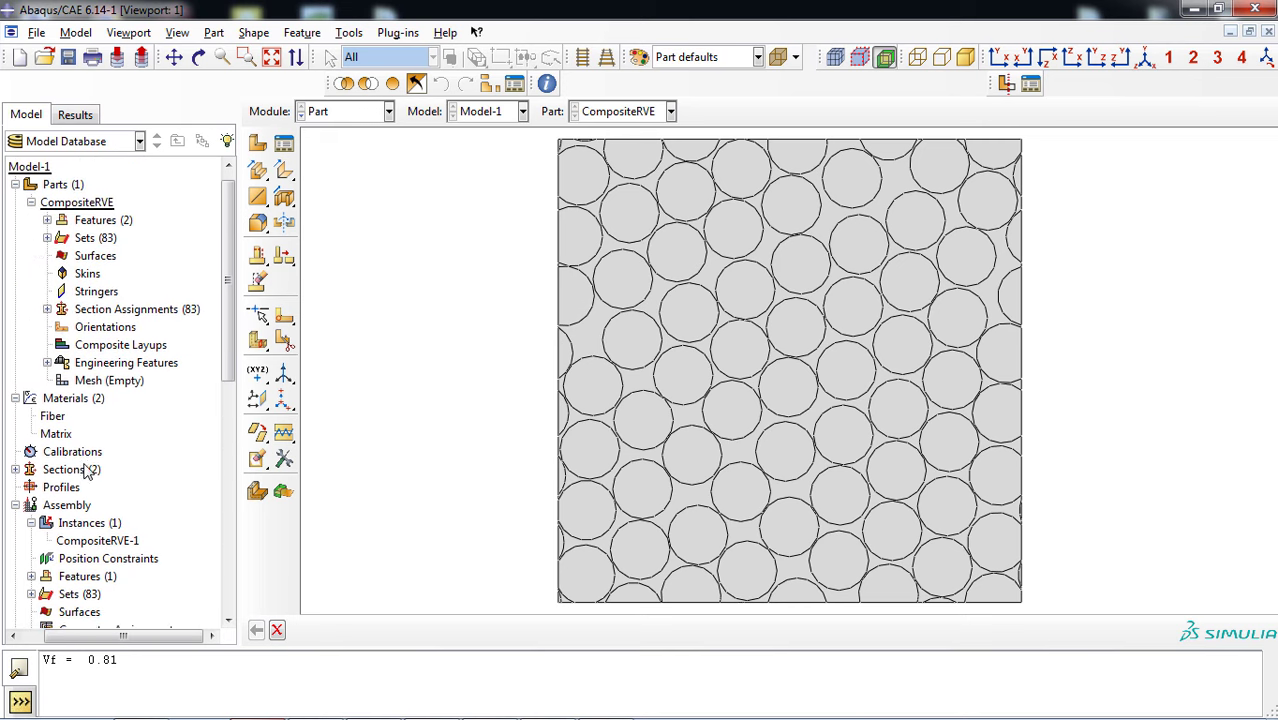
# In the Property module, give Fiber isotropic elastic behaviour with Young's modulus 72 and Poisson's ratio 0.22.
pyautogui.click(345, 112)
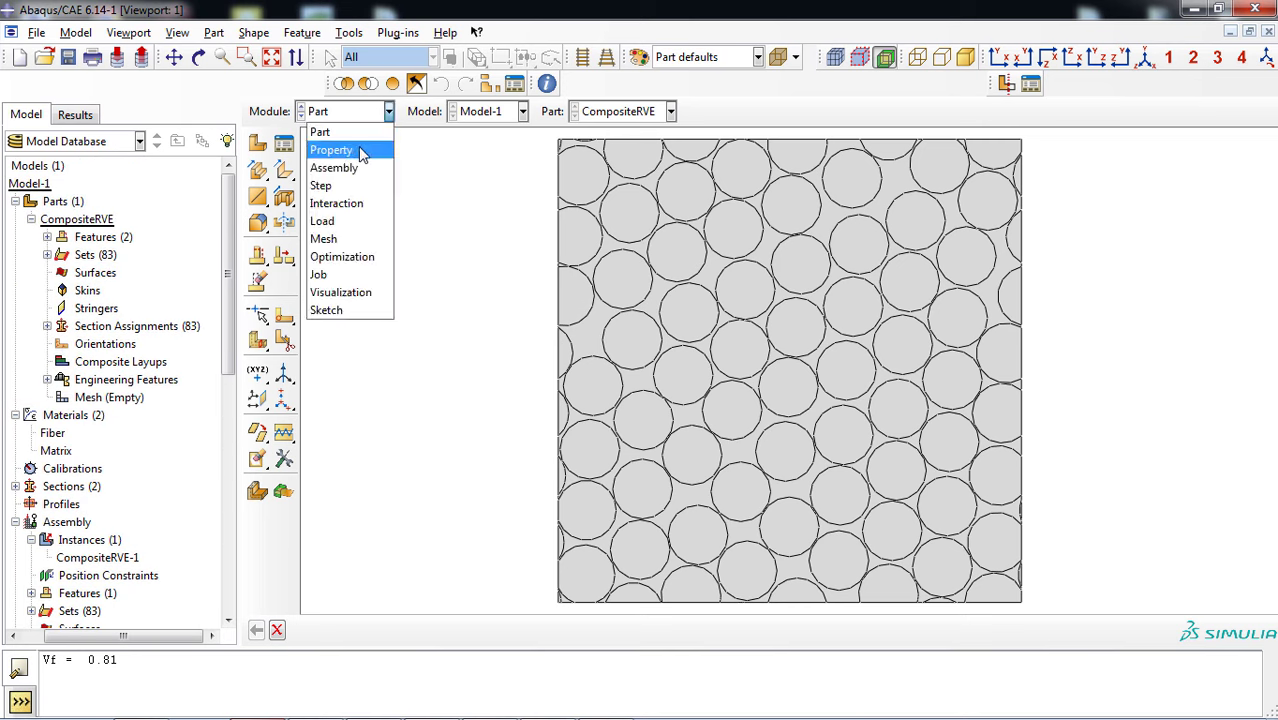
pyautogui.click(362, 151)
pyautogui.click(284, 145)
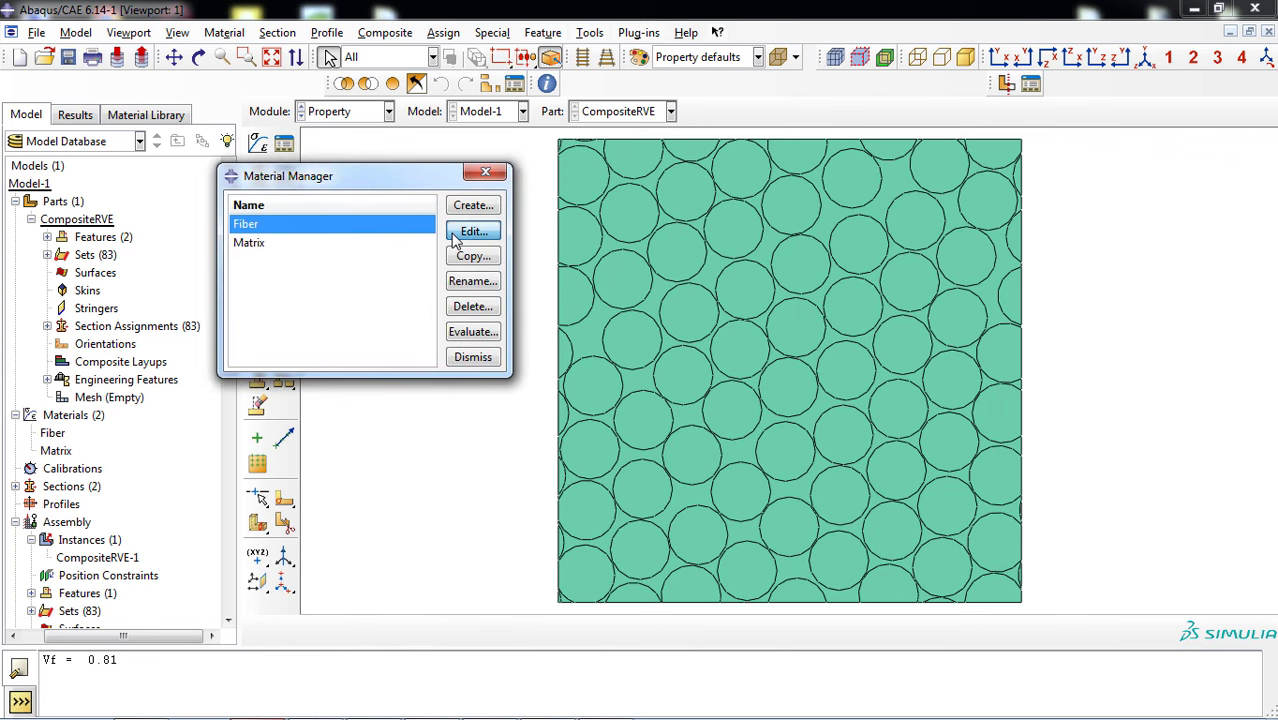
pyautogui.click(454, 233)
pyautogui.click(462, 258)
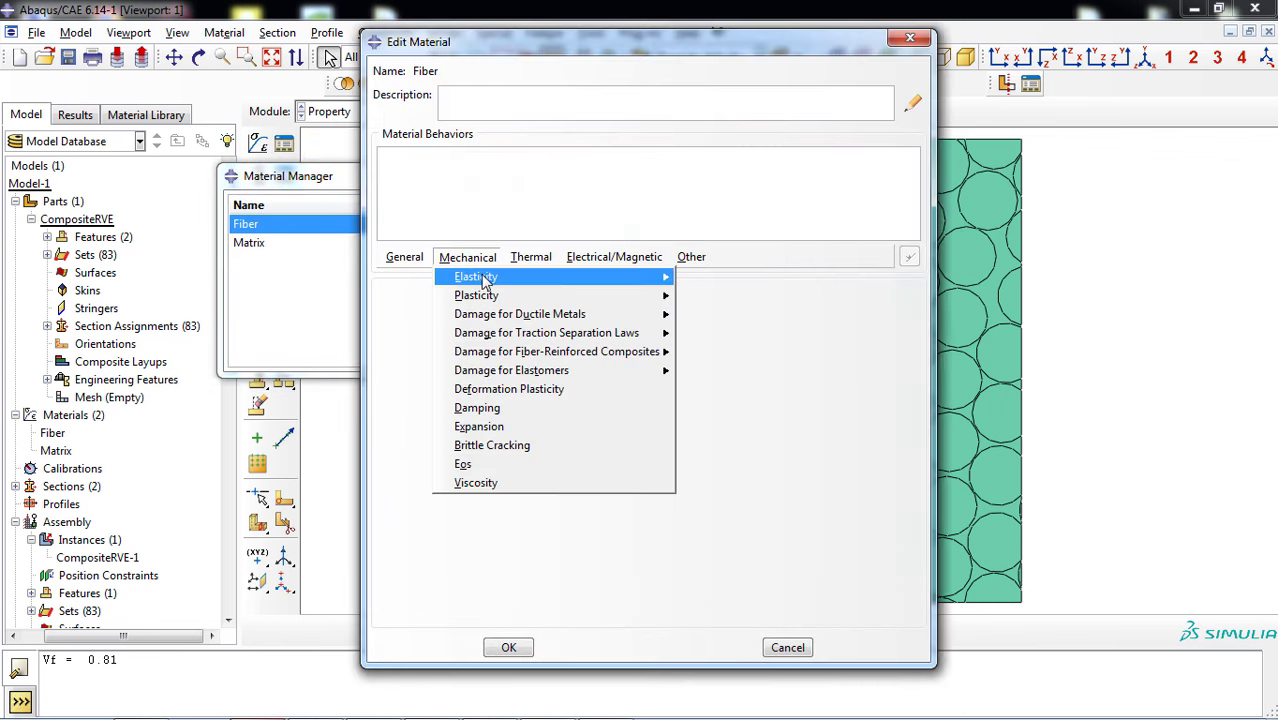
pyautogui.moveTo(559, 280)
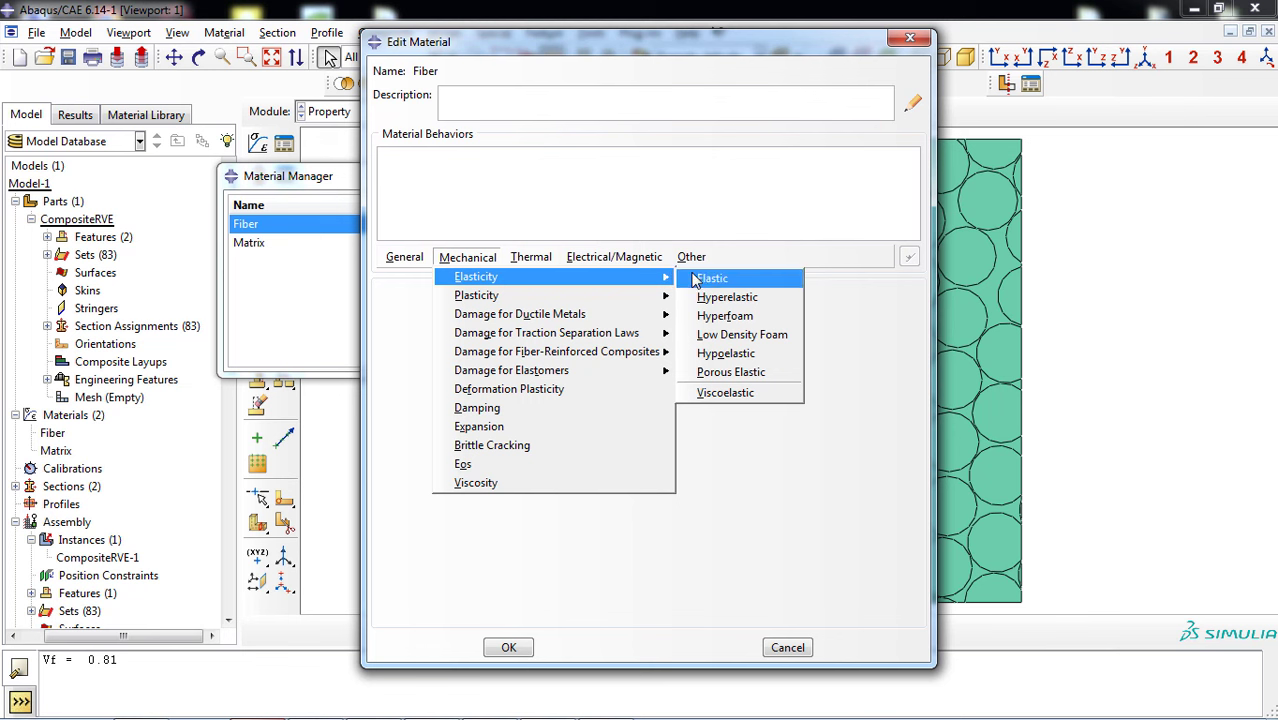
pyautogui.click(689, 285)
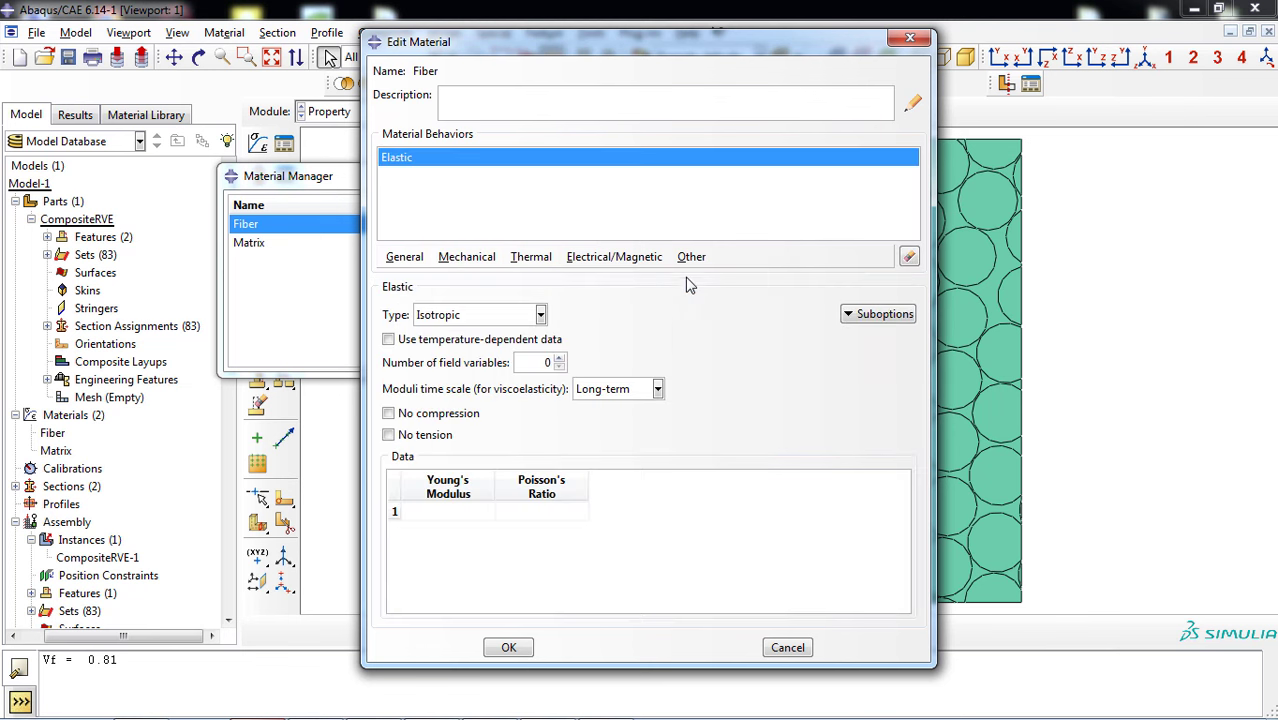
pyautogui.click(455, 510)
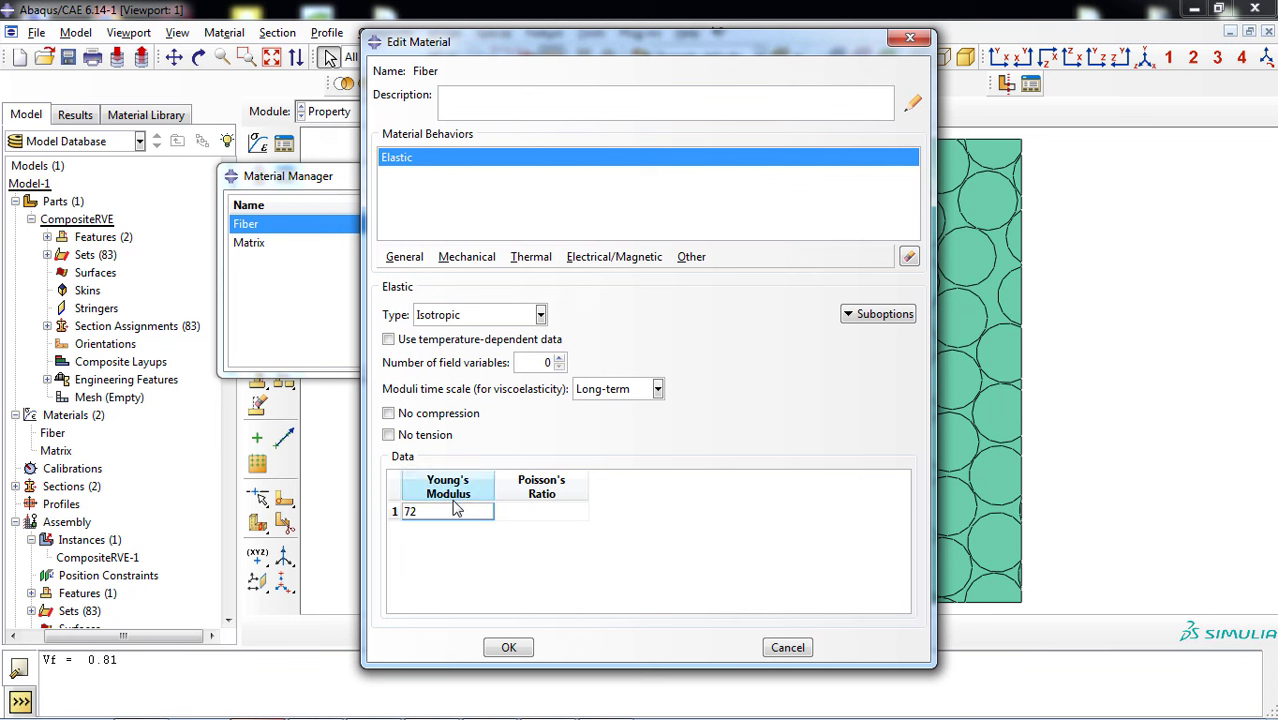
pyautogui.click(560, 513)
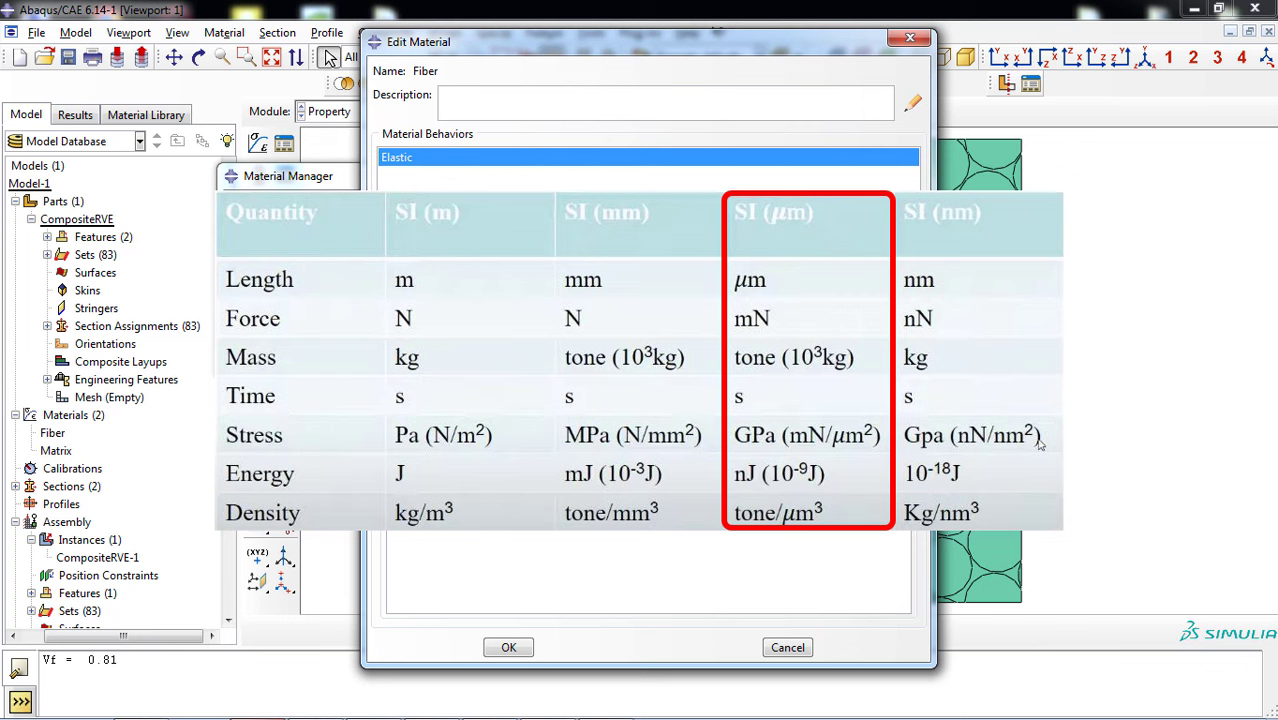
pyautogui.click(510, 648)
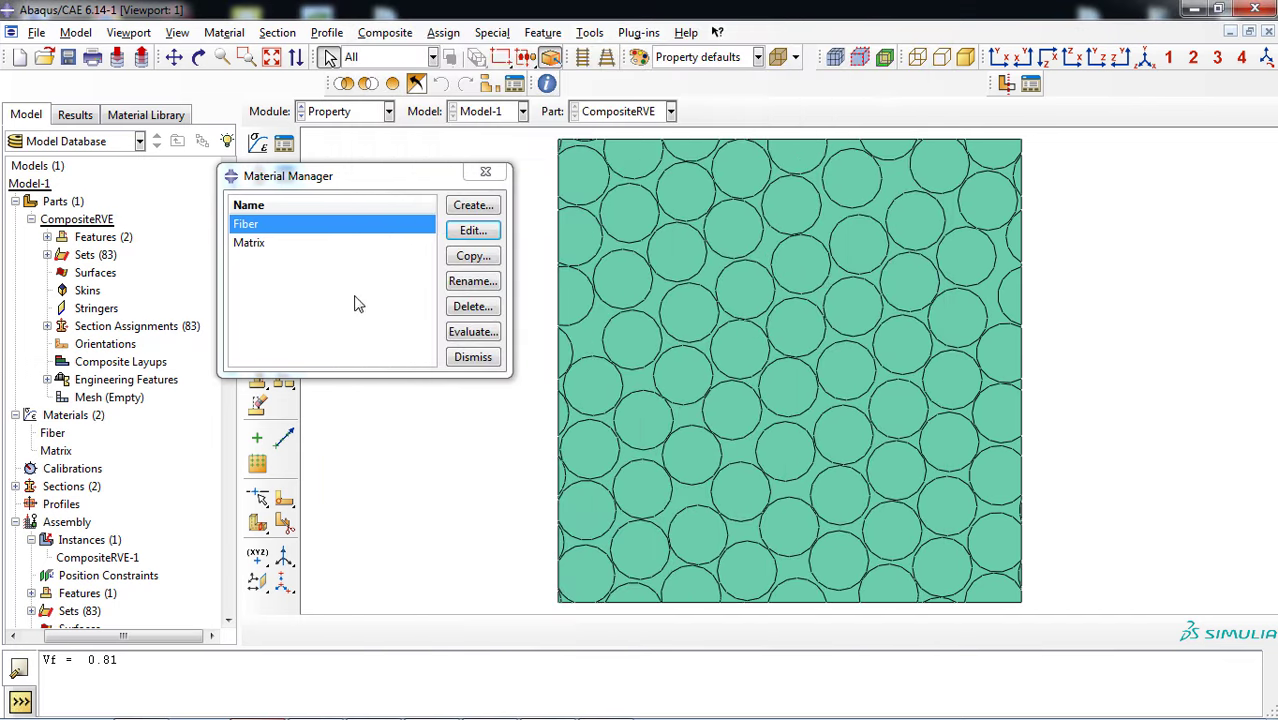
# Give Matrix isotropic elastic behaviour with Young's modulus 4.2 and Poisson's ratio 0.3.
pyautogui.click(300, 246)
pyautogui.click(473, 231)
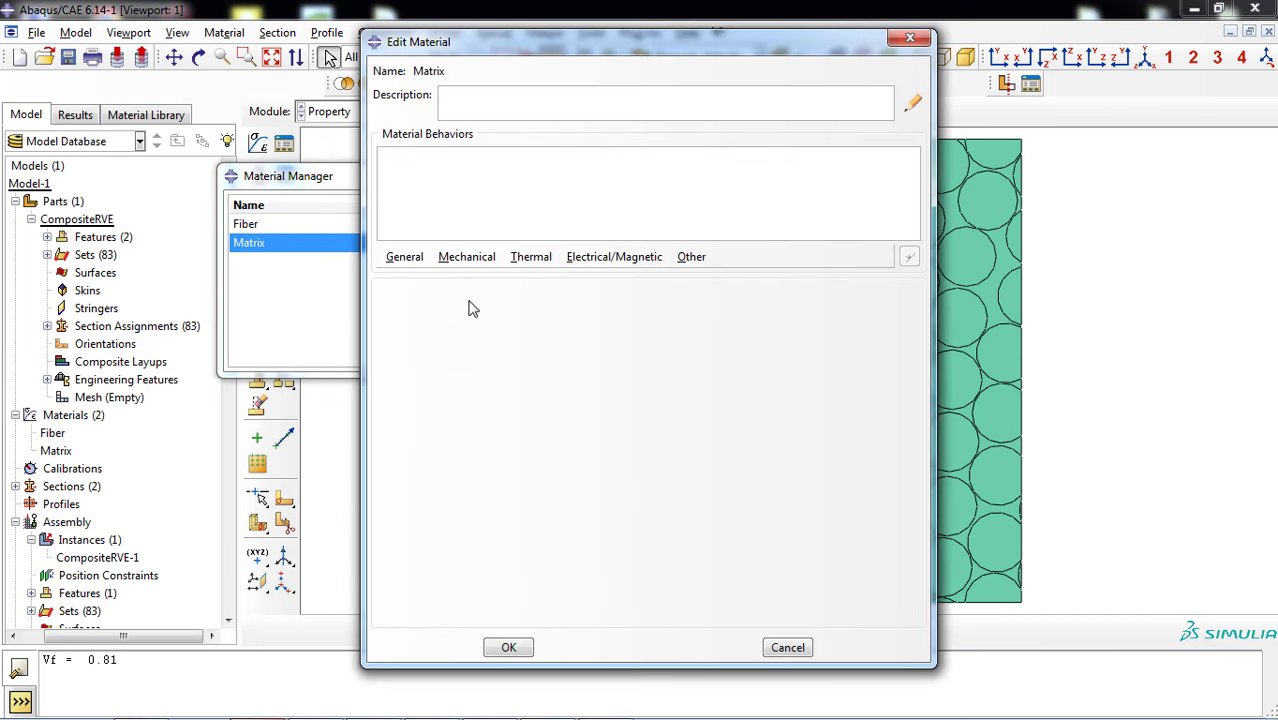
pyautogui.click(466, 260)
pyautogui.moveTo(484, 276)
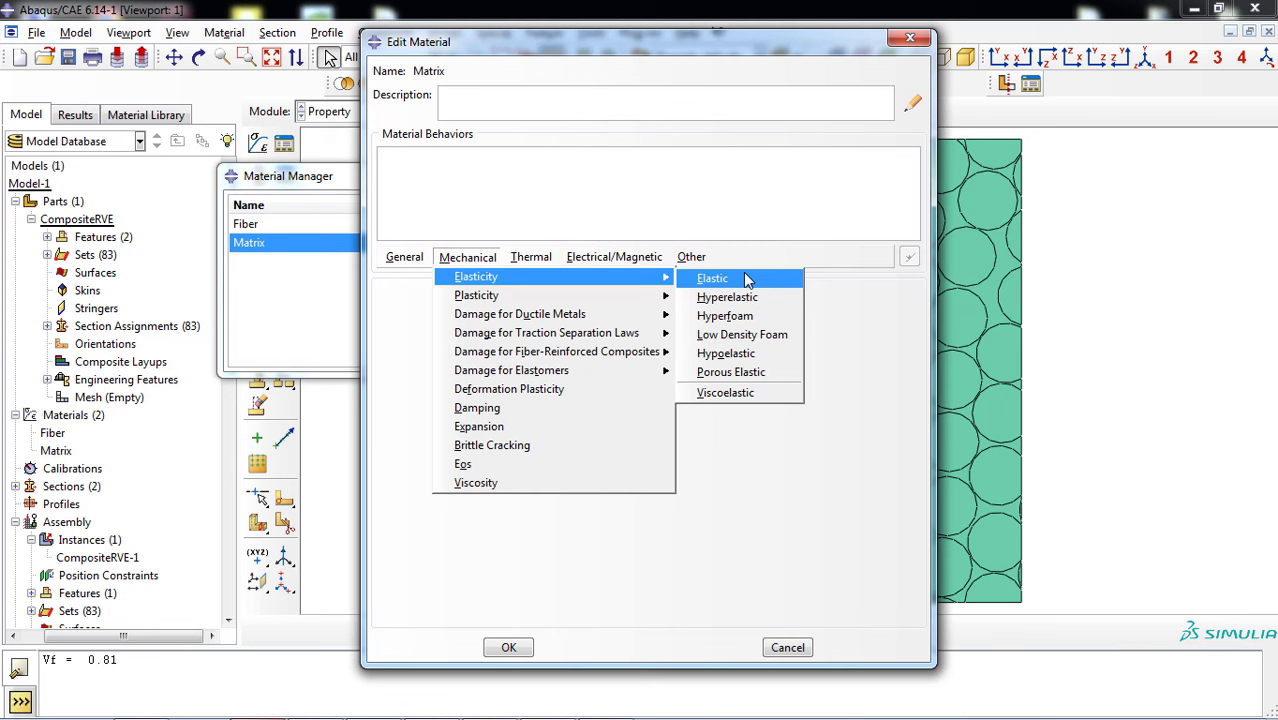
pyautogui.click(710, 282)
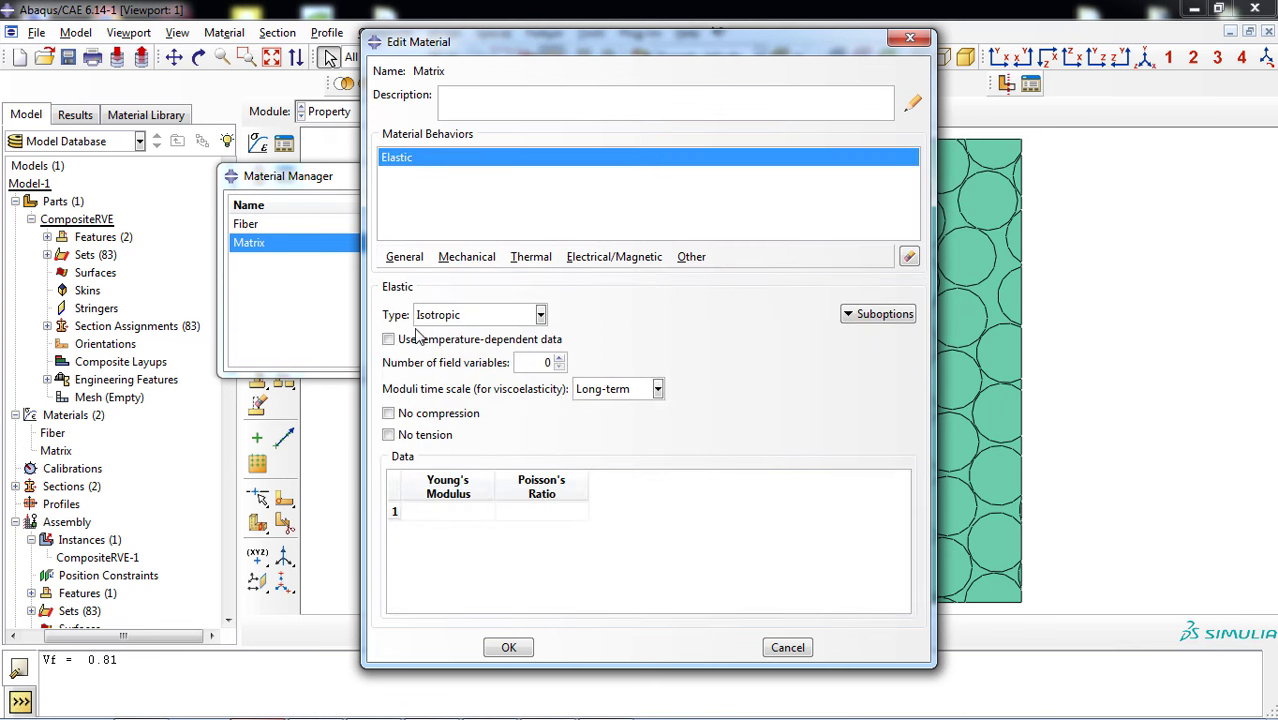
pyautogui.click(428, 508)
pyautogui.click(428, 509)
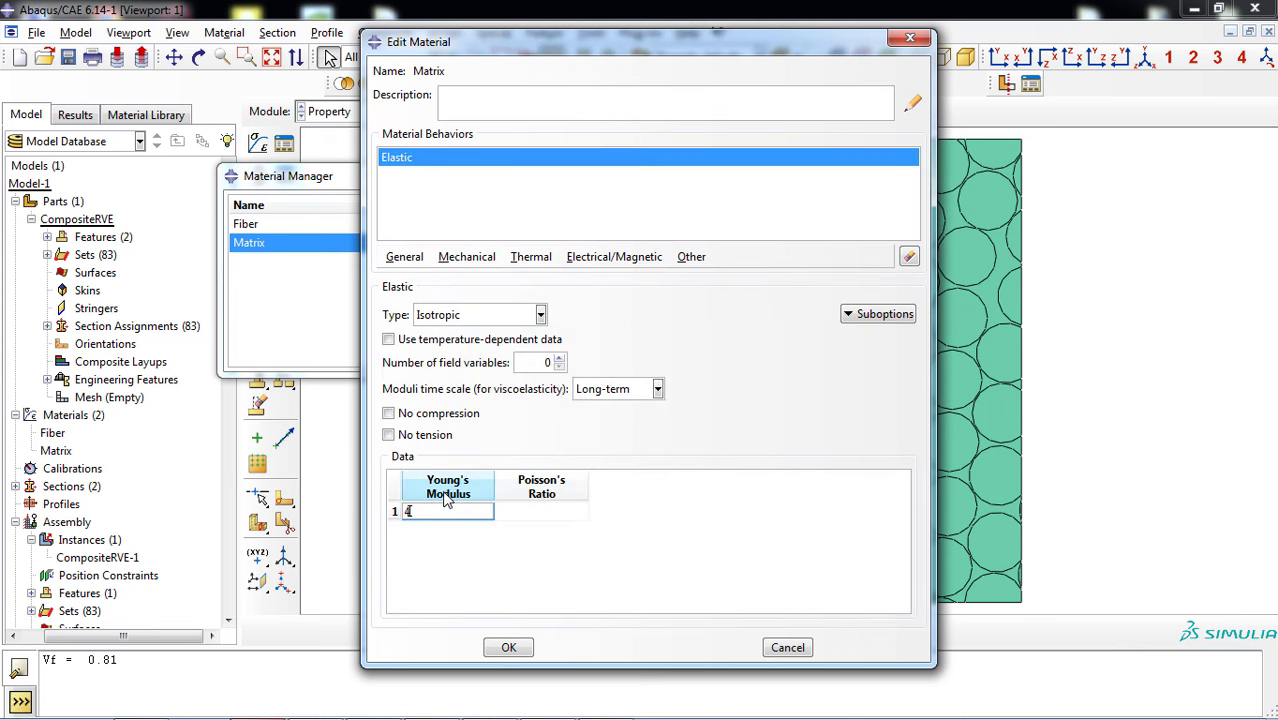
pyautogui.write('4.2')
pyautogui.click(538, 520)
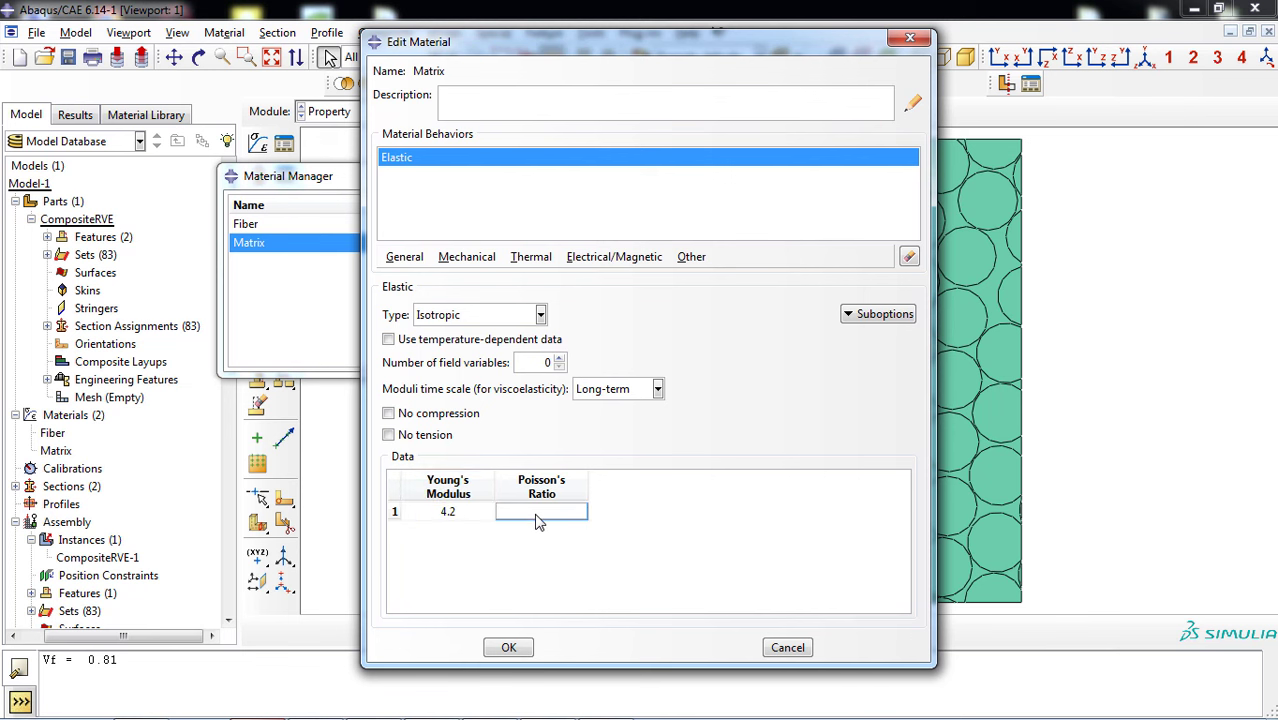
pyautogui.write('0.3')
pyautogui.click(506, 646)
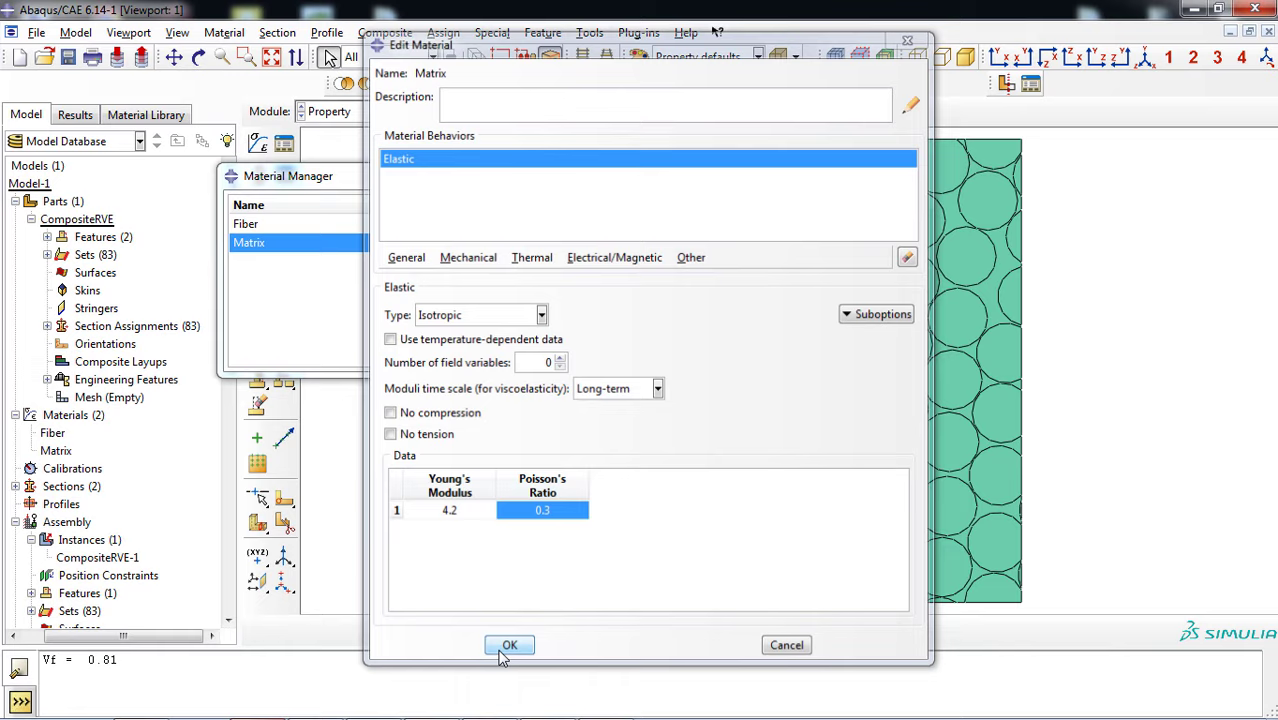
pyautogui.click(483, 360)
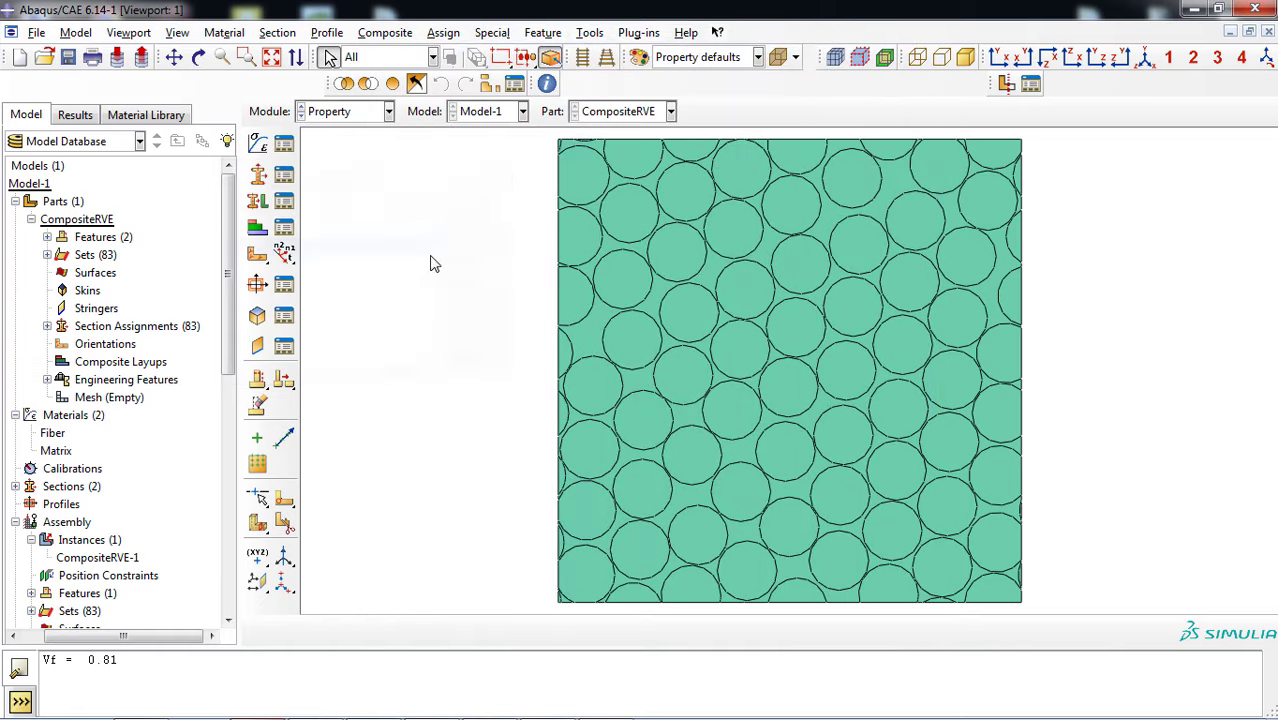
# Switch to the Load module and close the Boundary Condition Manager.
pyautogui.click(388, 111)
pyautogui.click(330, 218)
pyautogui.click(287, 175)
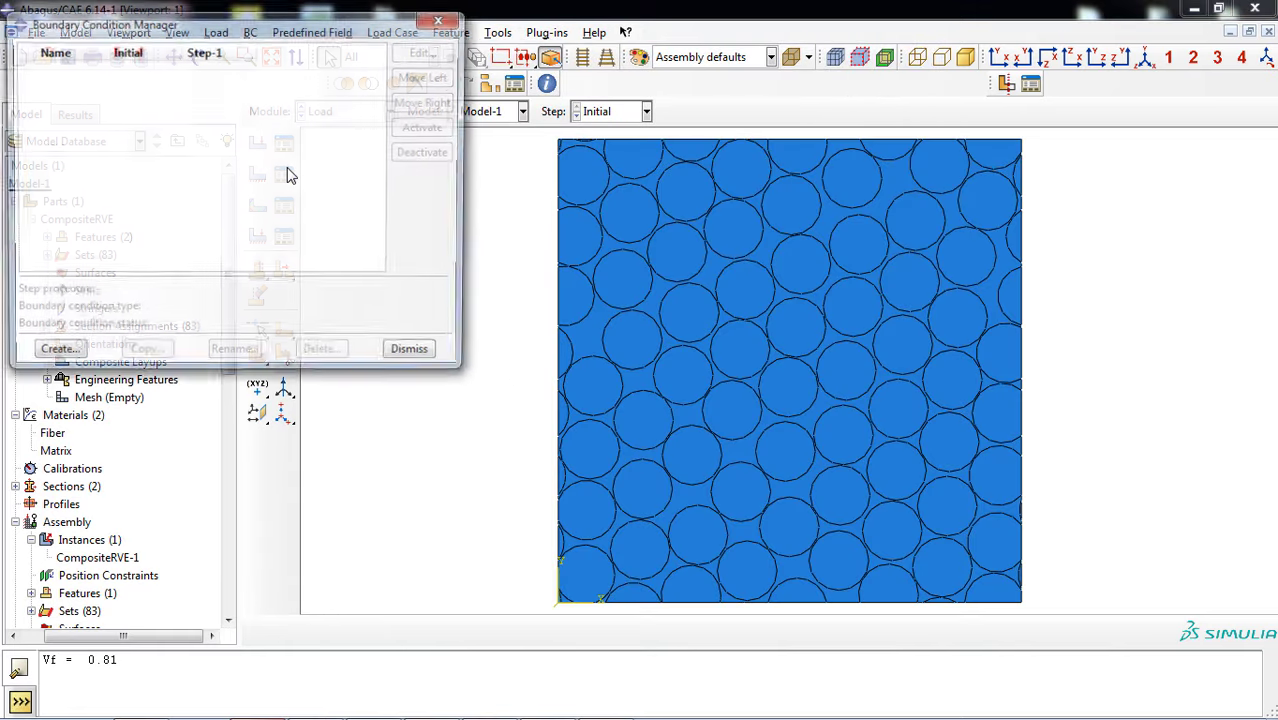
pyautogui.click(443, 19)
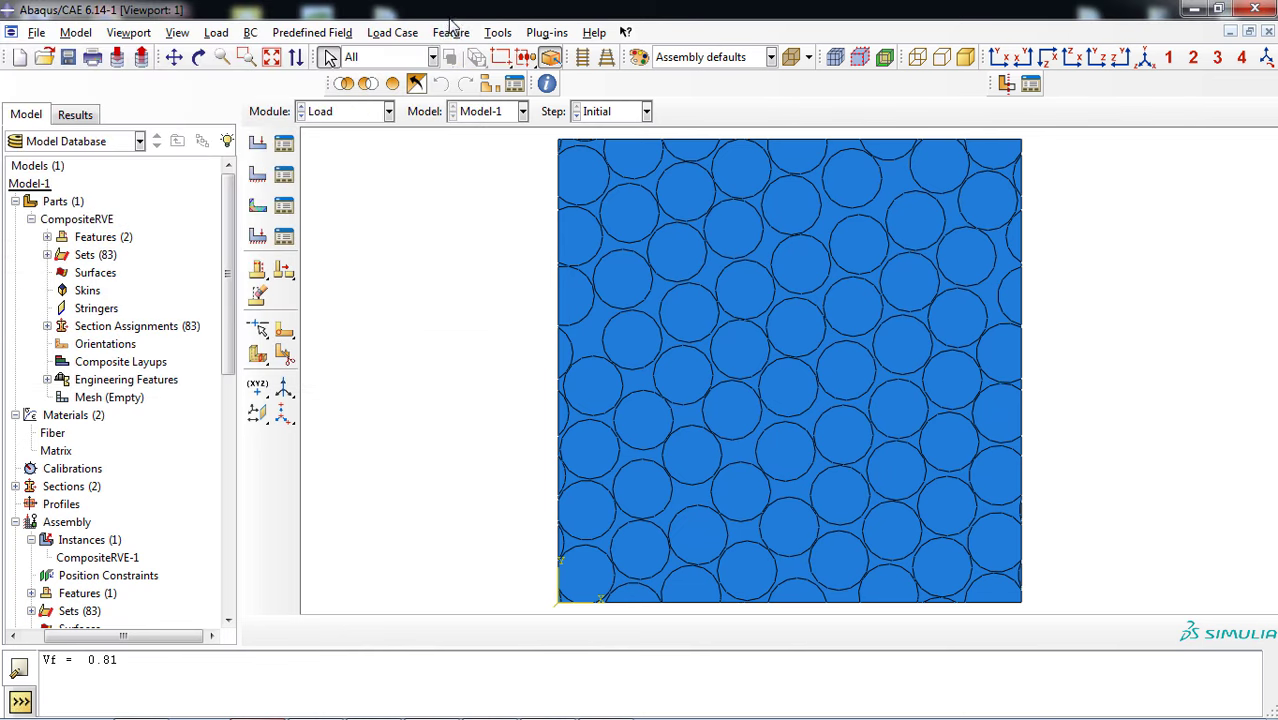
pyautogui.click(490, 33)
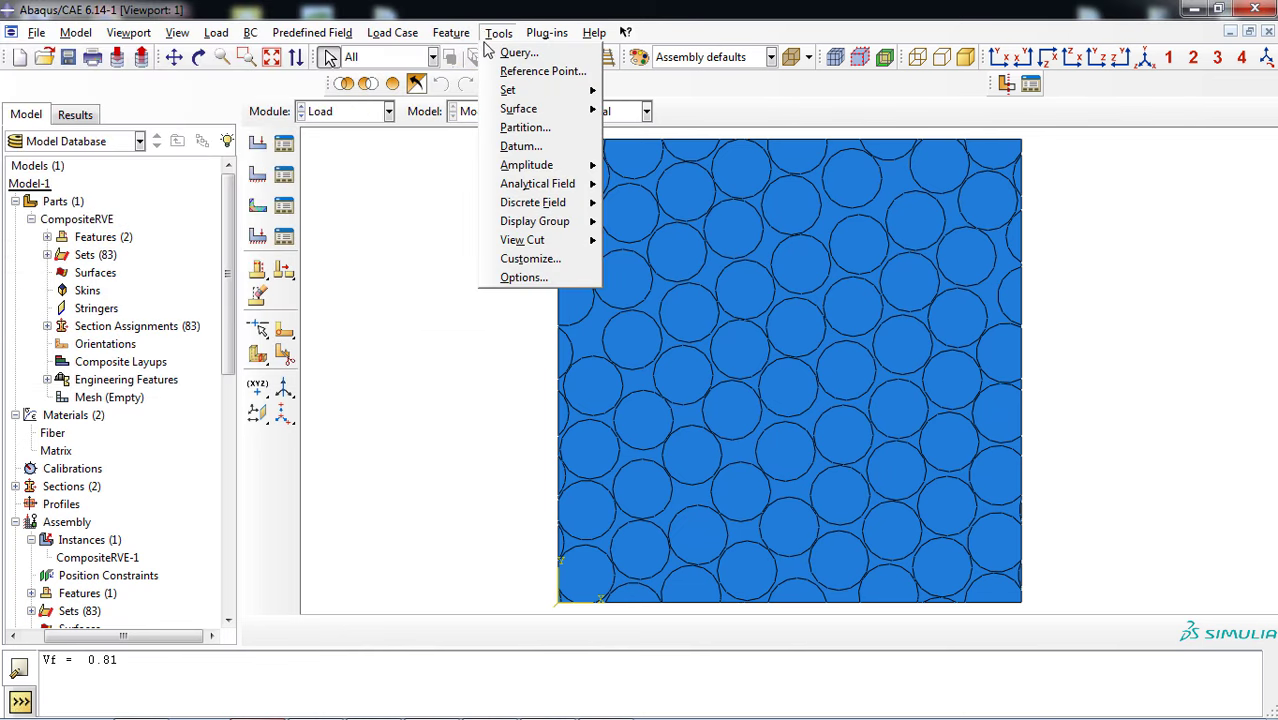
pyautogui.moveTo(547, 33)
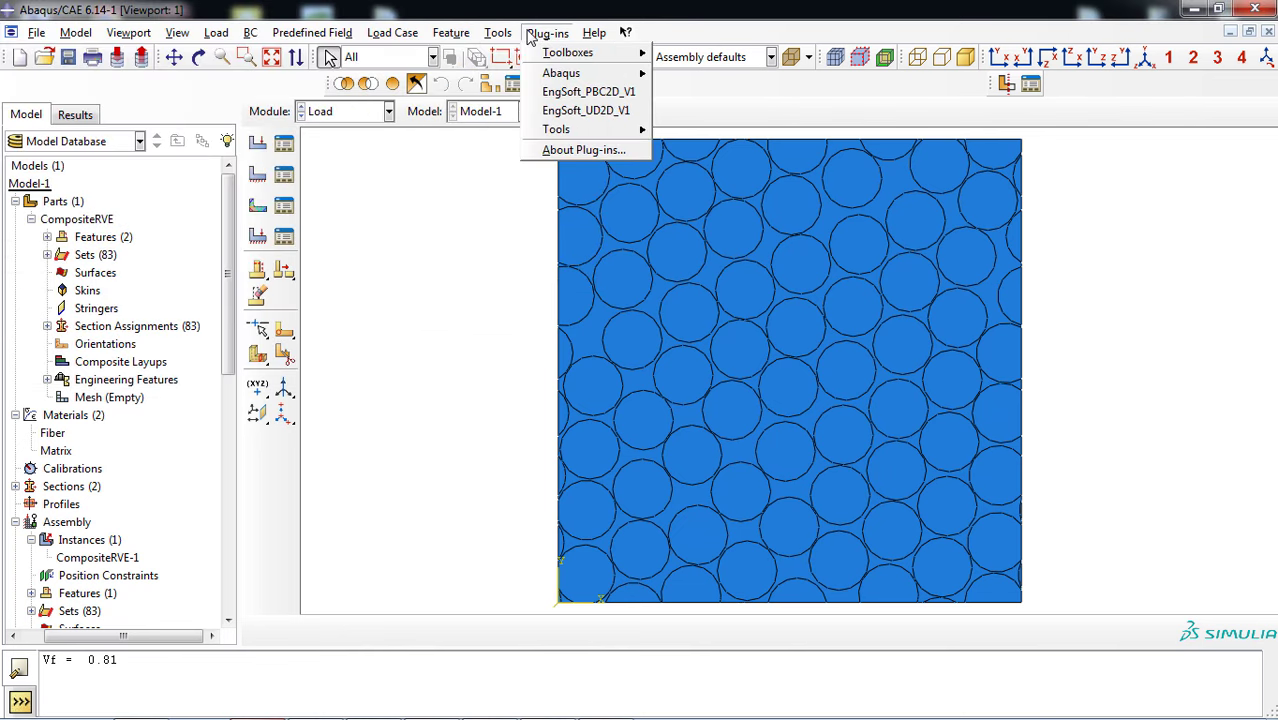
# Launch the EngSoft_PBC2D_V1 plug-in and set the global mesh size to 1.
pyautogui.click(565, 92)
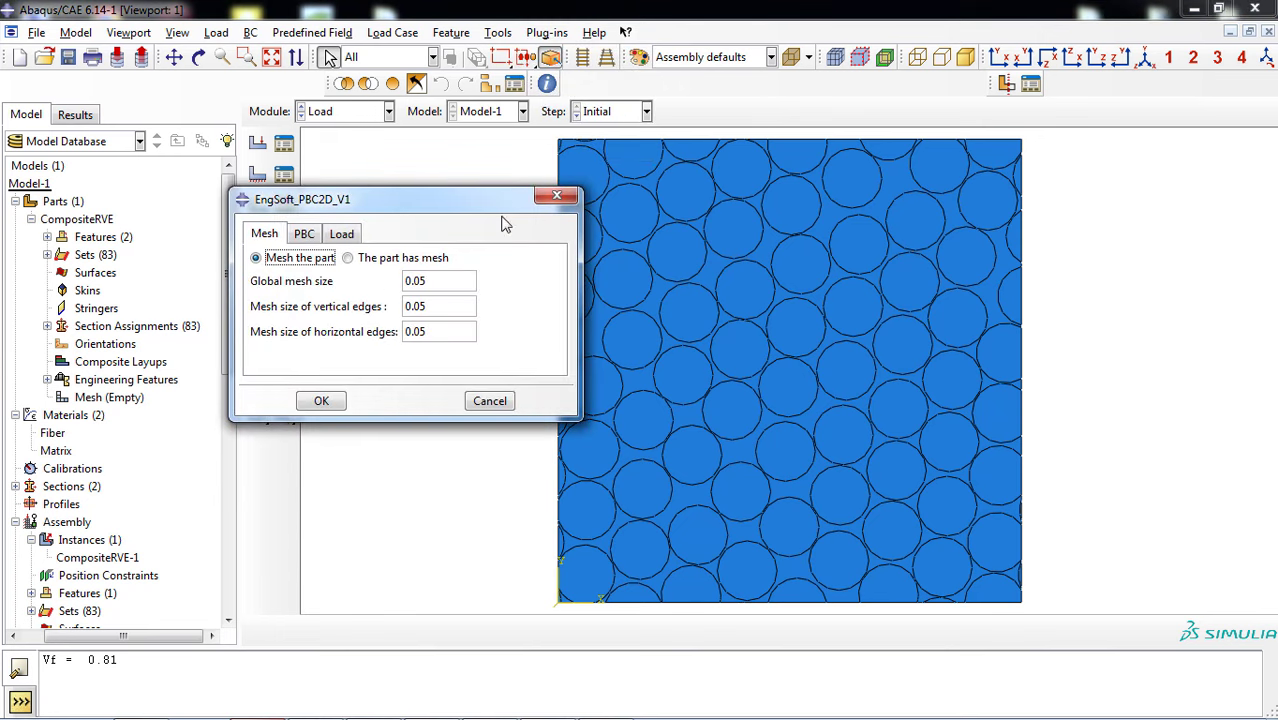
pyautogui.click(421, 280)
pyautogui.write('1')
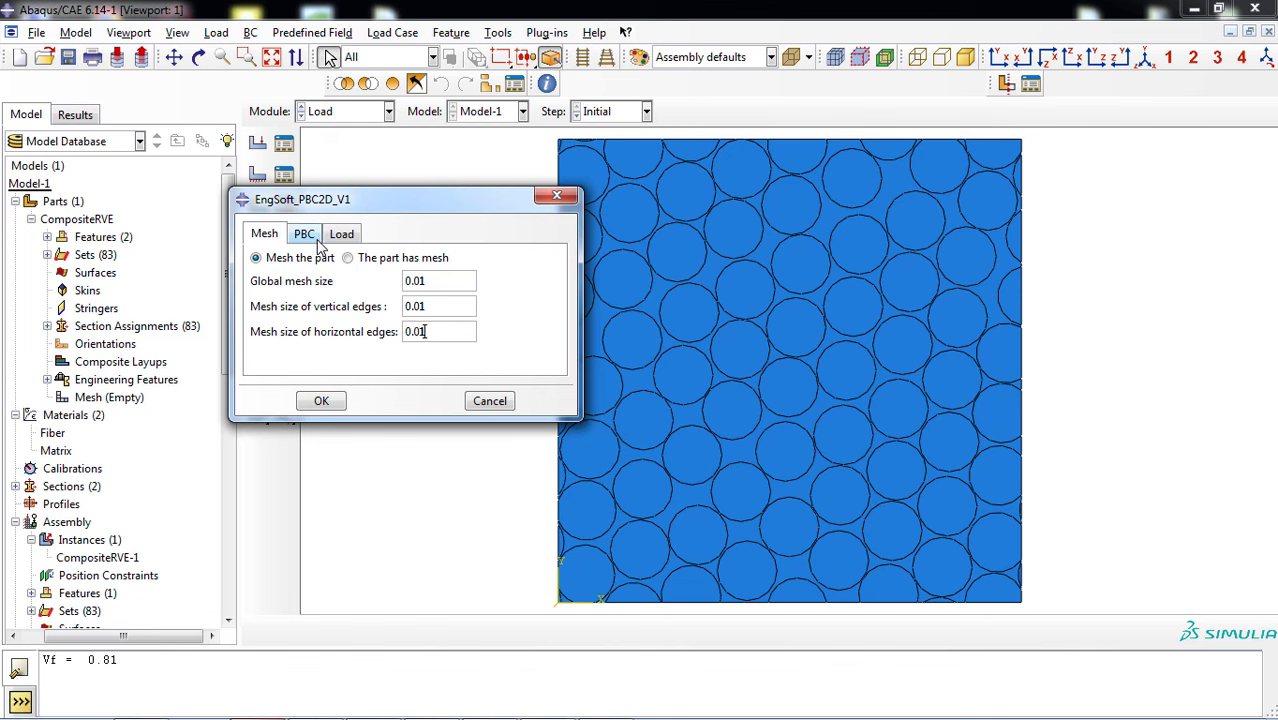
# Set instance CompositeRVE-1, part CompositeRVE, and pick the lower-left and upper-right corner vertices.
pyautogui.click(314, 240)
pyautogui.click(390, 285)
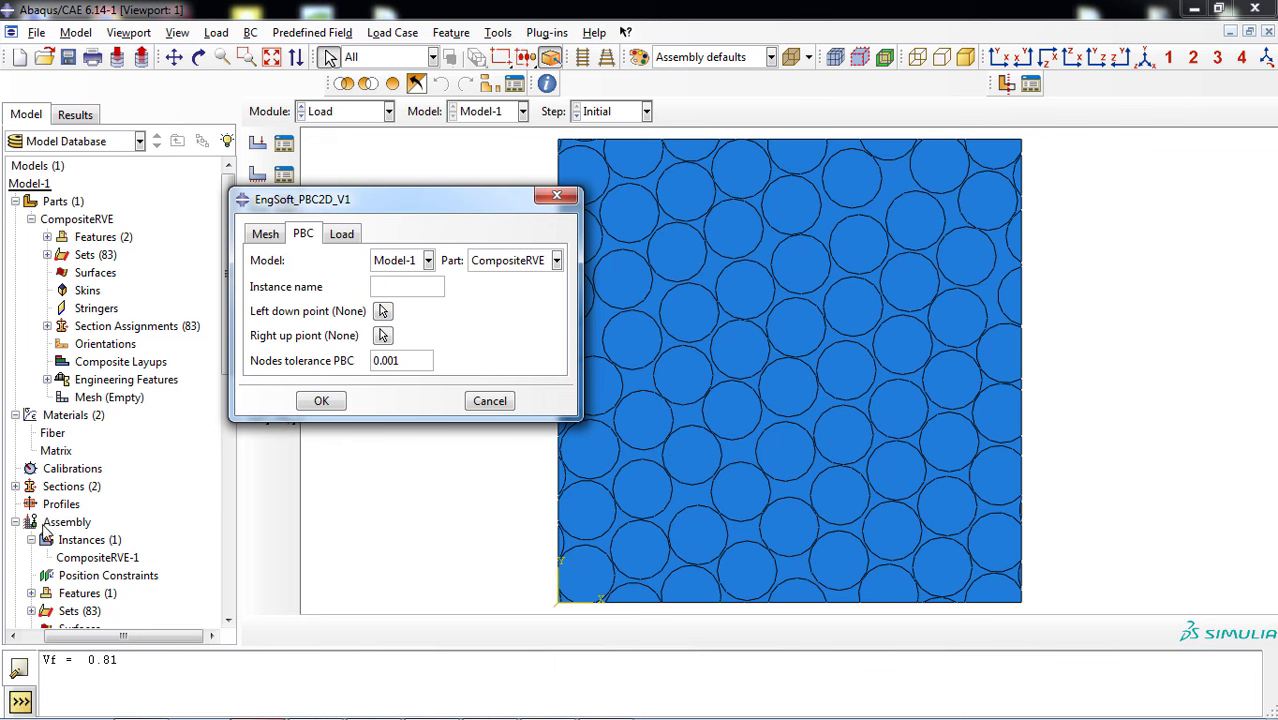
pyautogui.click(88, 559)
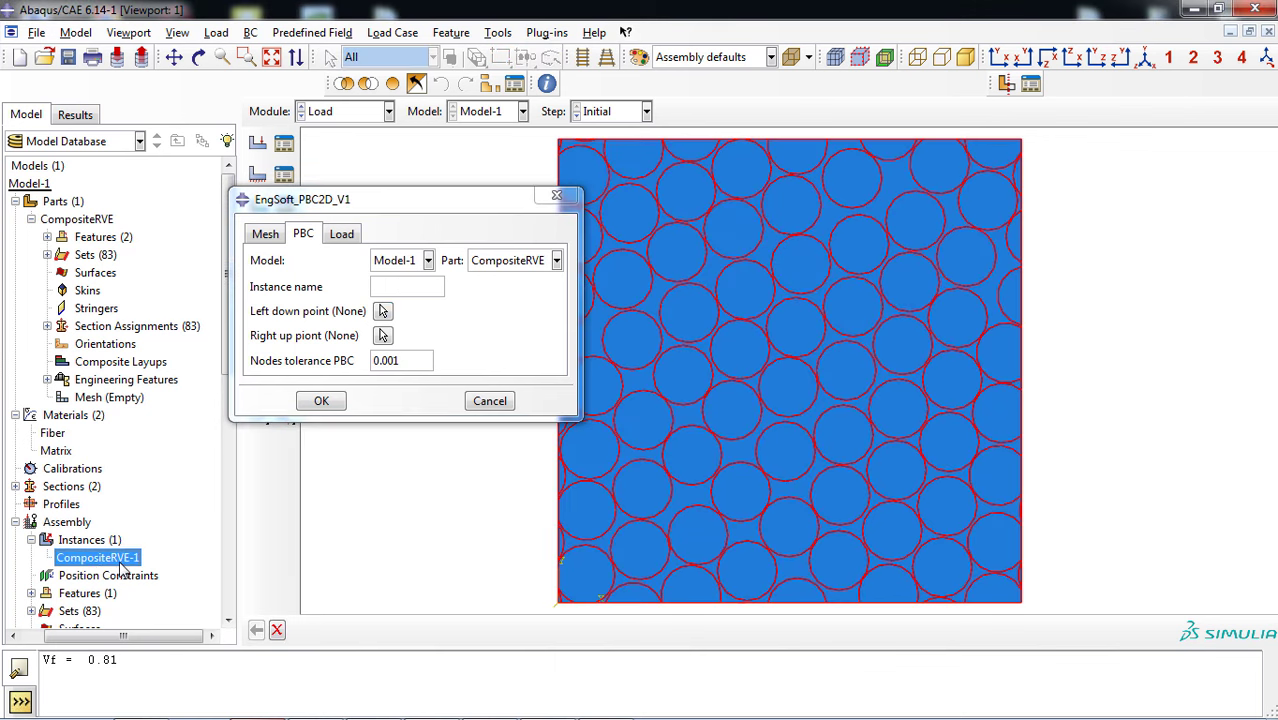
pyautogui.click(375, 286)
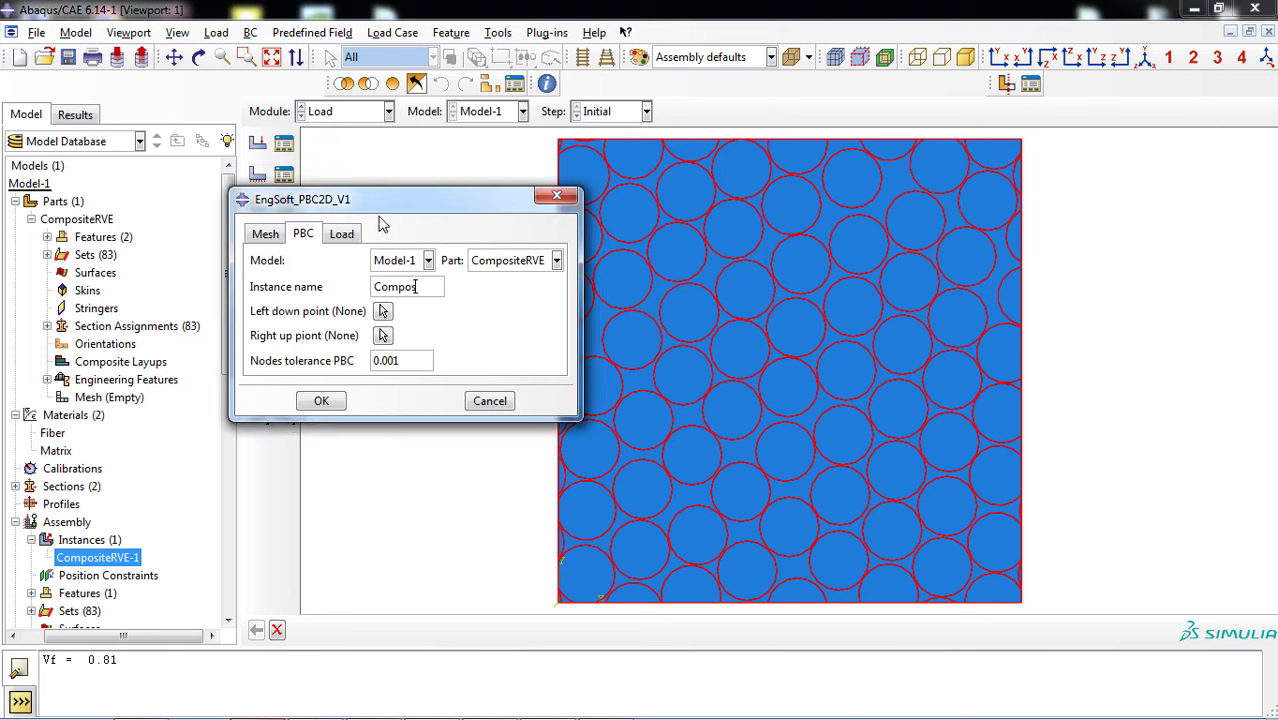
pyautogui.write('VE01')
pyautogui.press('BackSpace')
pyautogui.press('BackSpace')
pyautogui.write('-1')
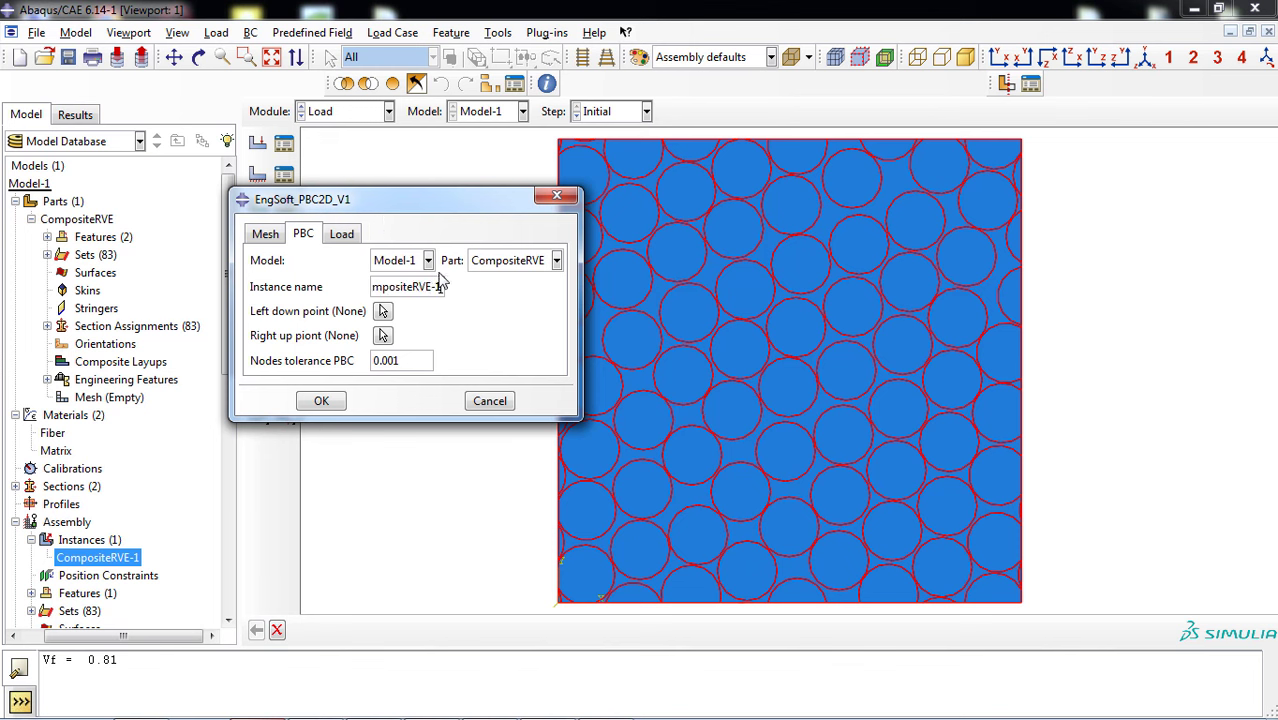
pyautogui.click(510, 261)
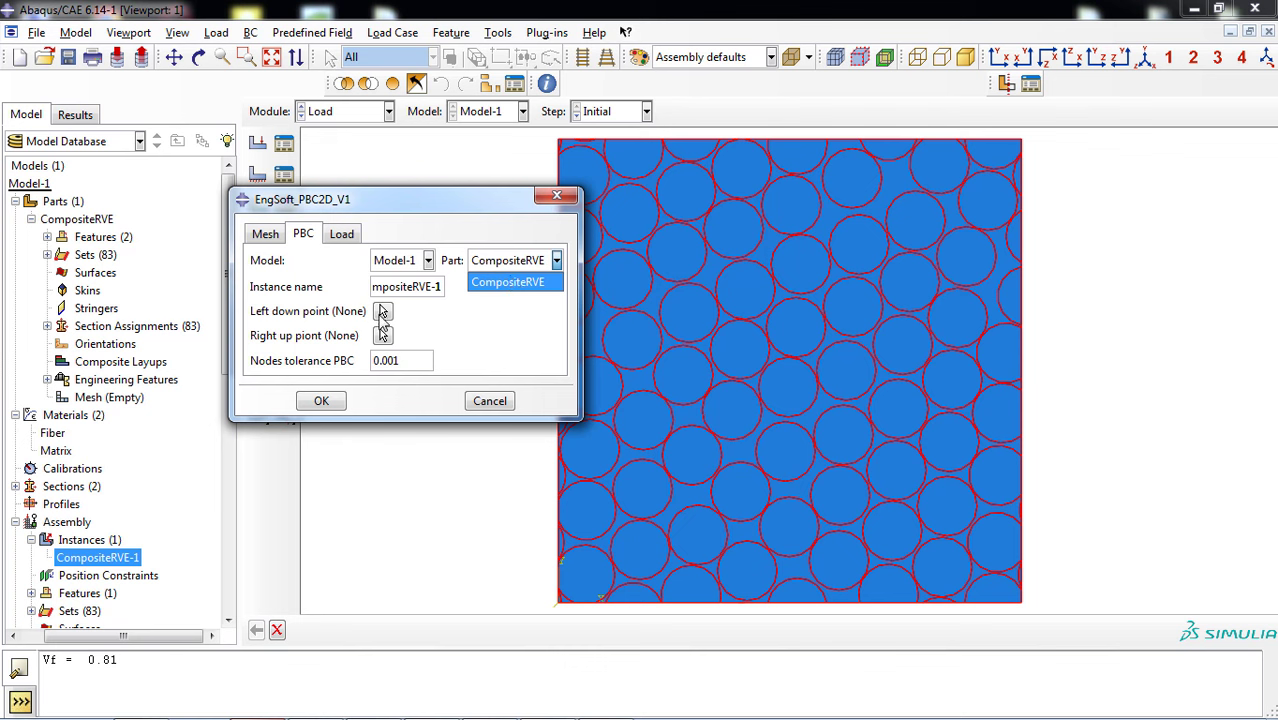
pyautogui.click(507, 283)
pyautogui.click(383, 311)
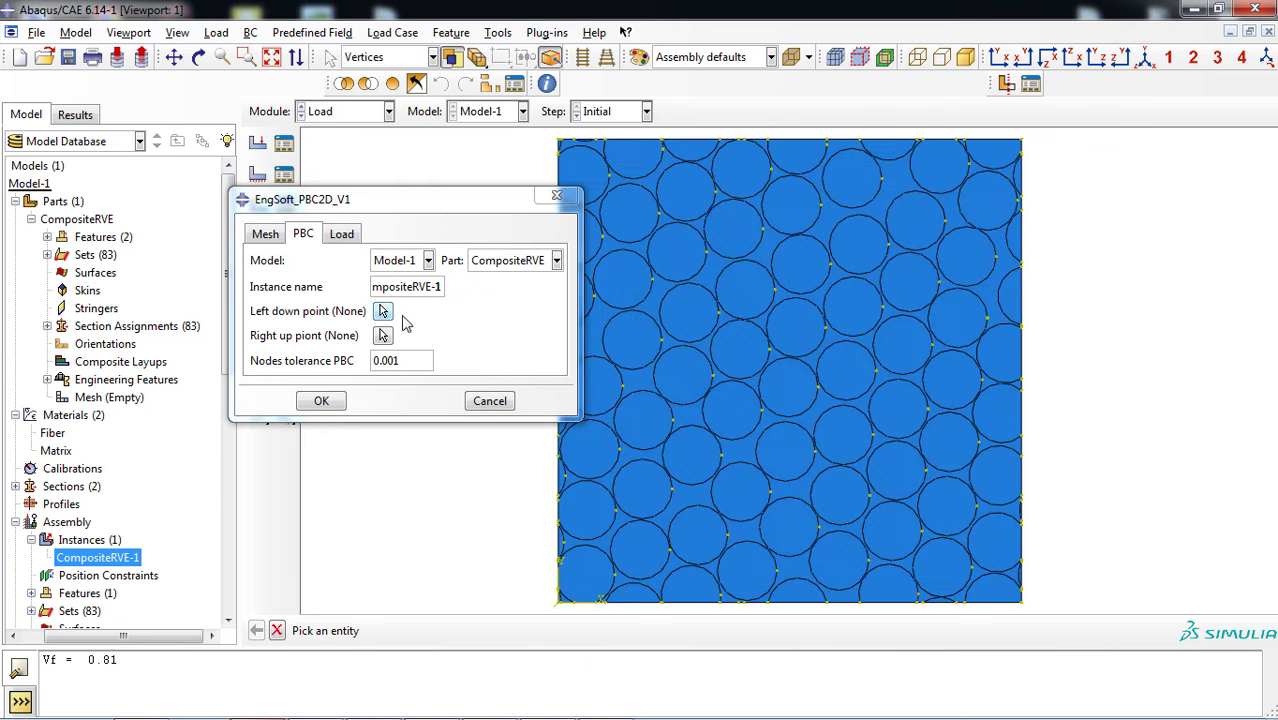
pyautogui.click(558, 603)
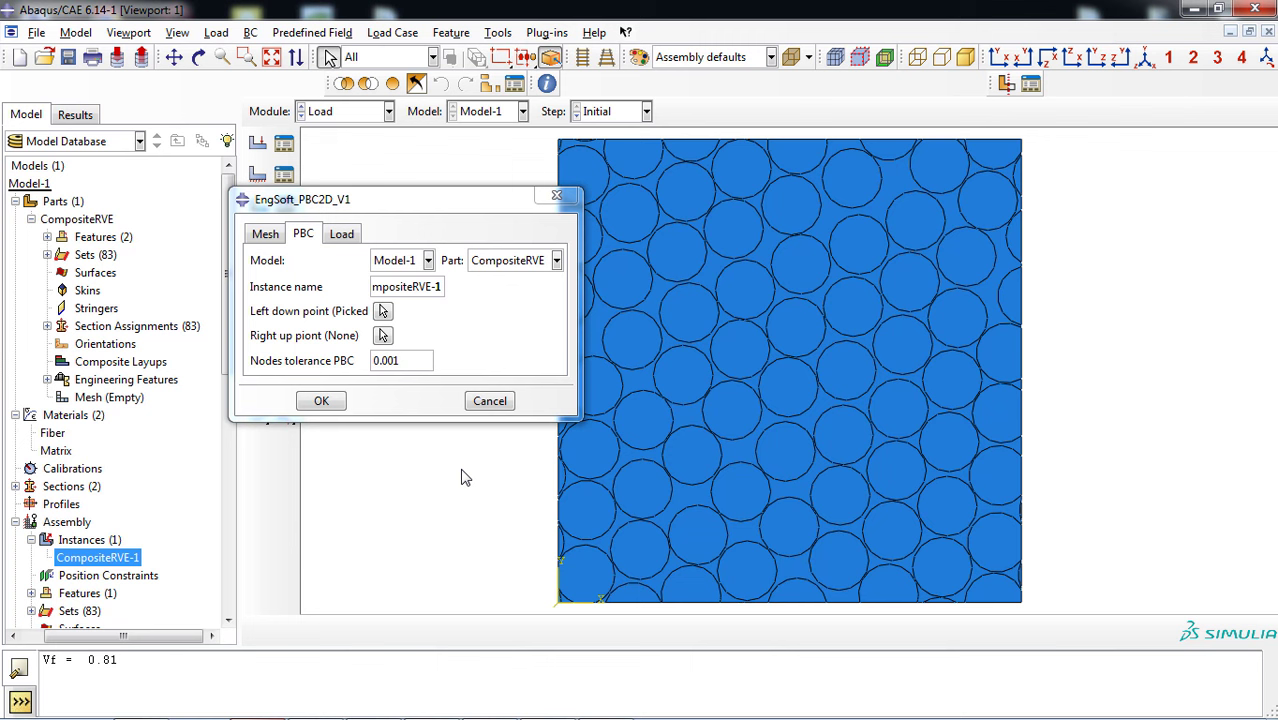
pyautogui.click(385, 336)
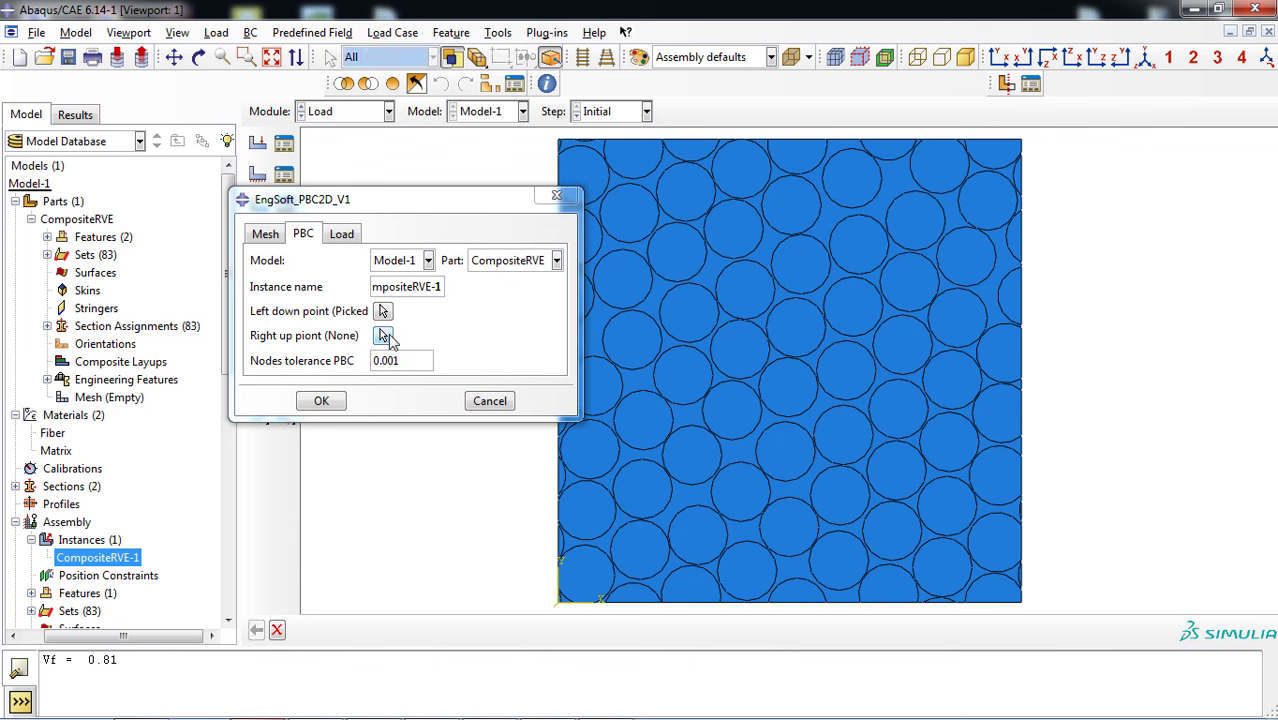
pyautogui.click(1021, 141)
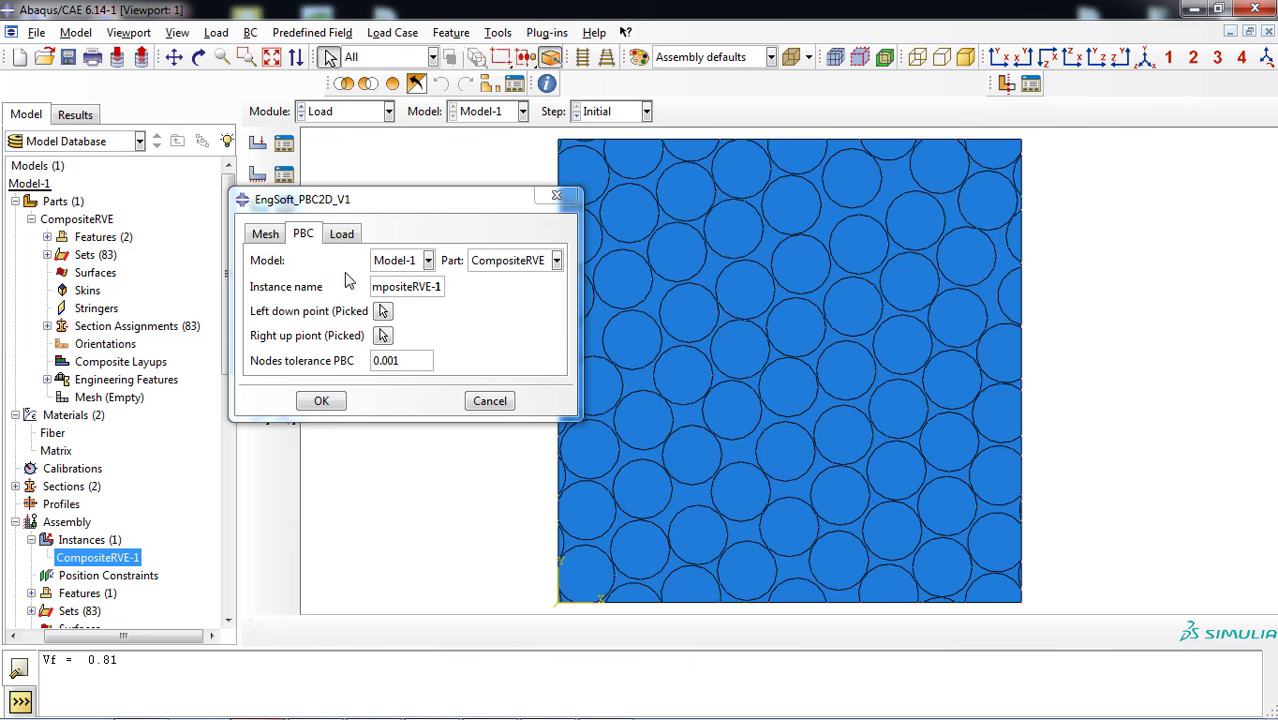
# Apply a ShearX load of 0.01 strain in Step-1 of Model-1 and run the plug-in.
pyautogui.click(333, 234)
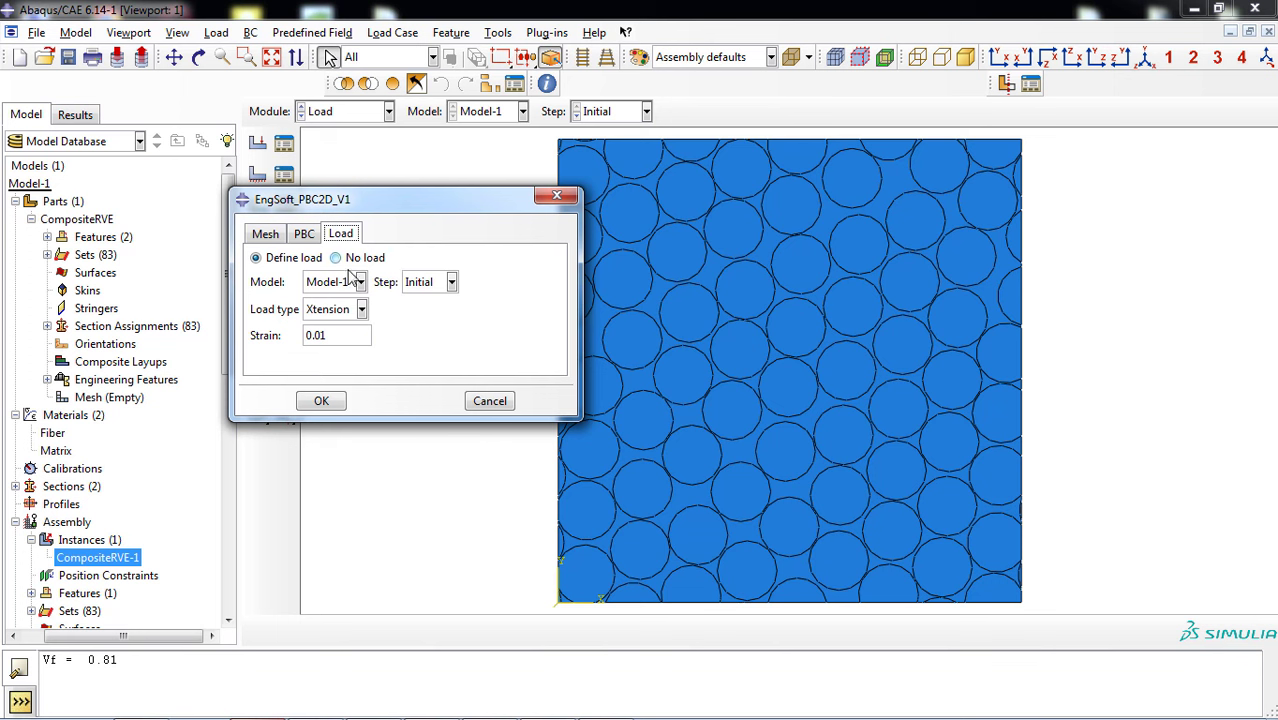
pyautogui.click(358, 282)
pyautogui.click(333, 304)
pyautogui.click(425, 283)
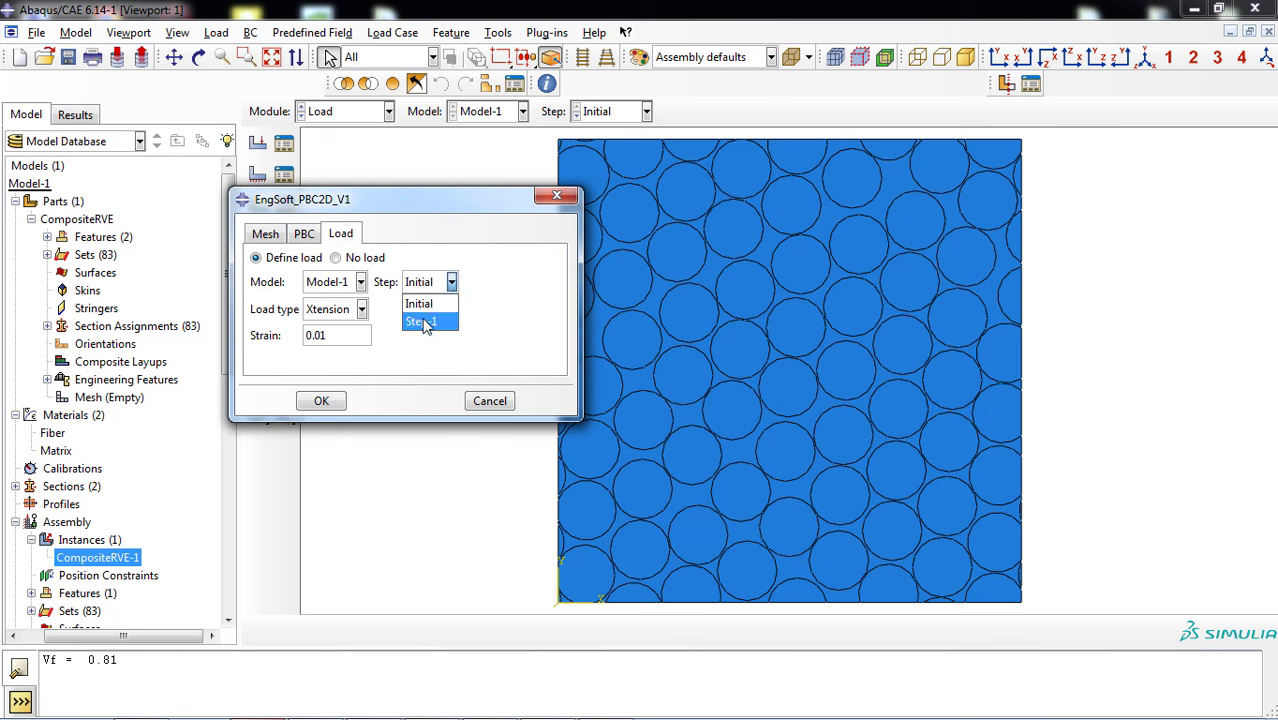
pyautogui.click(425, 322)
pyautogui.click(362, 309)
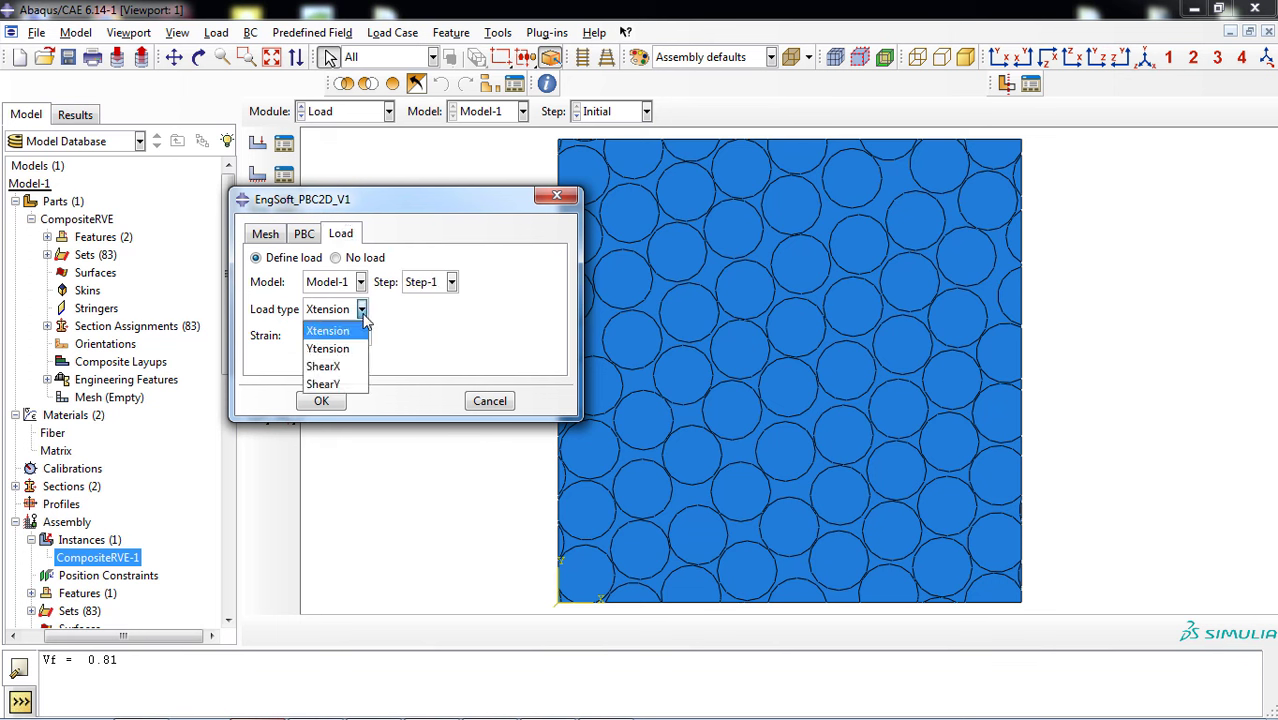
pyautogui.click(360, 370)
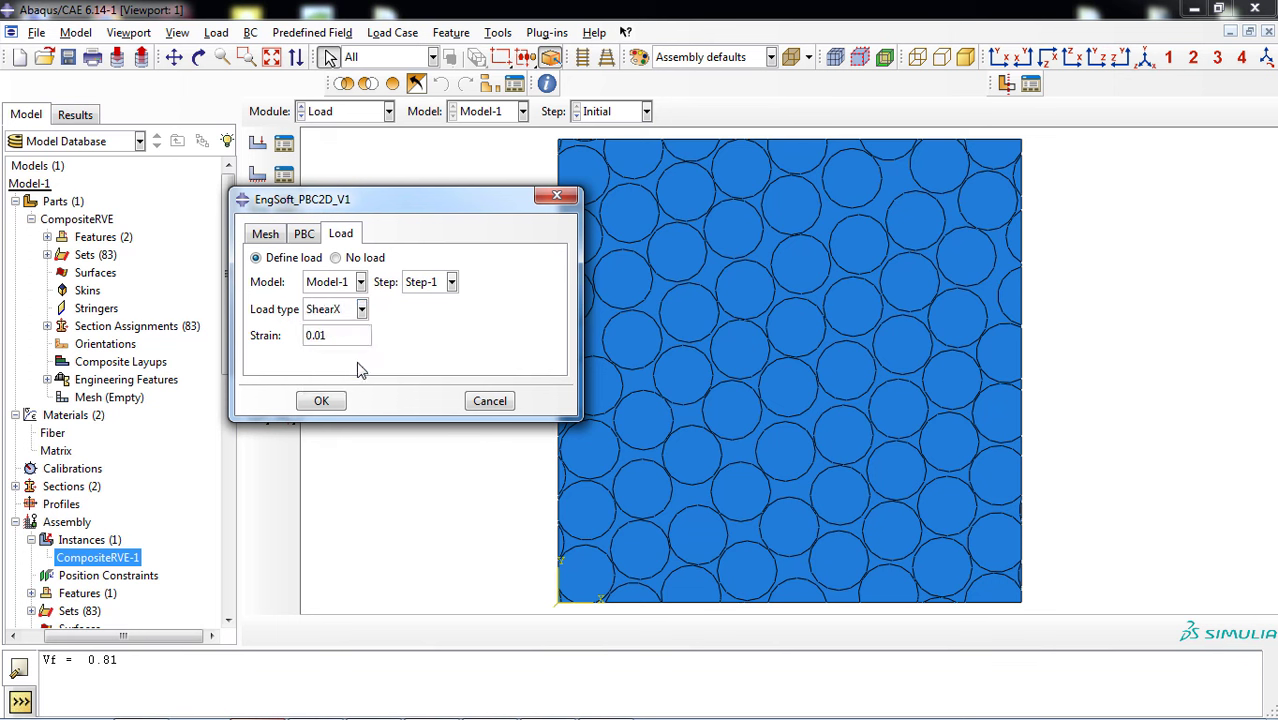
pyautogui.click(337, 401)
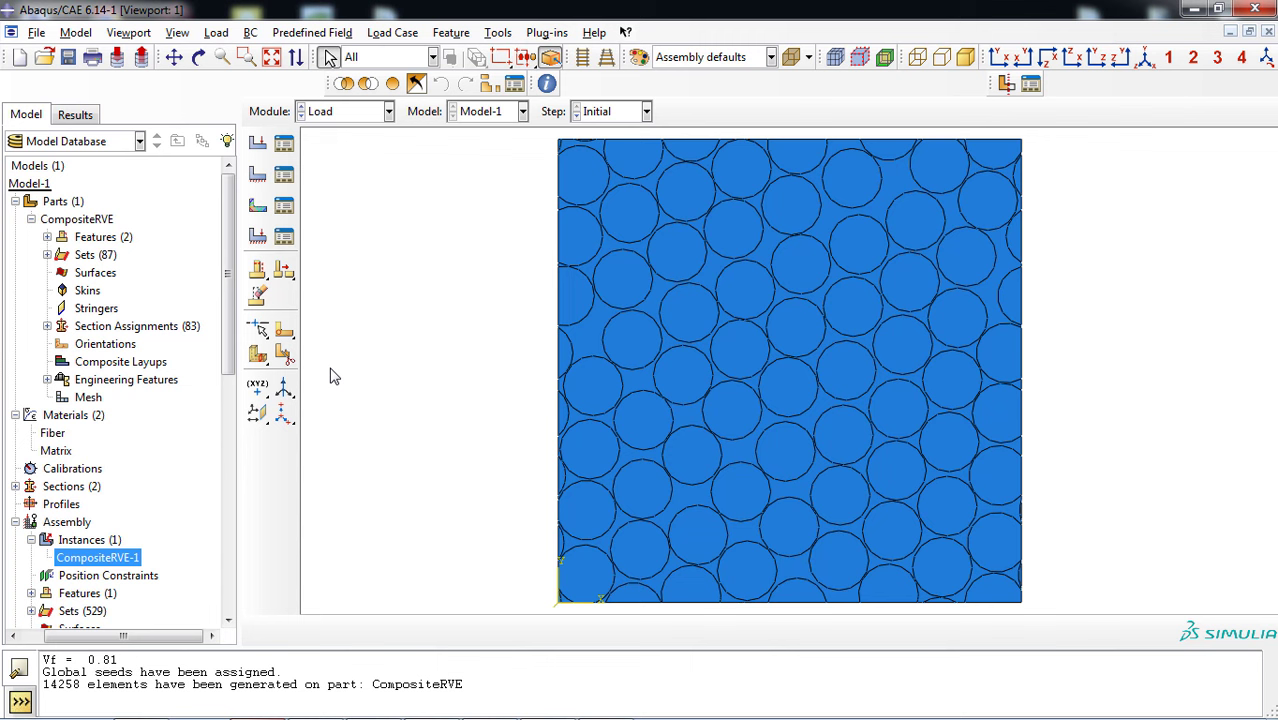
# Inspect the generated Const-LeRi constraint equations and the created boundary conditions.
pyautogui.click(362, 113)
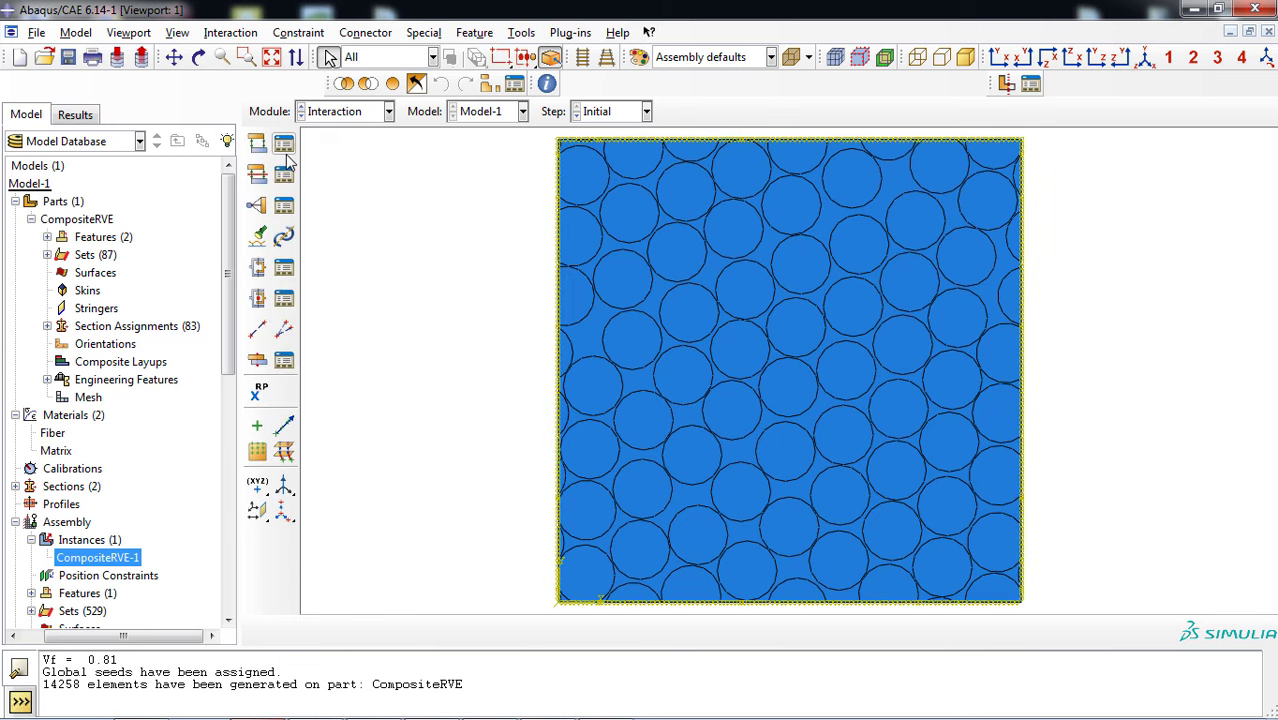
pyautogui.click(285, 172)
pyautogui.click(287, 204)
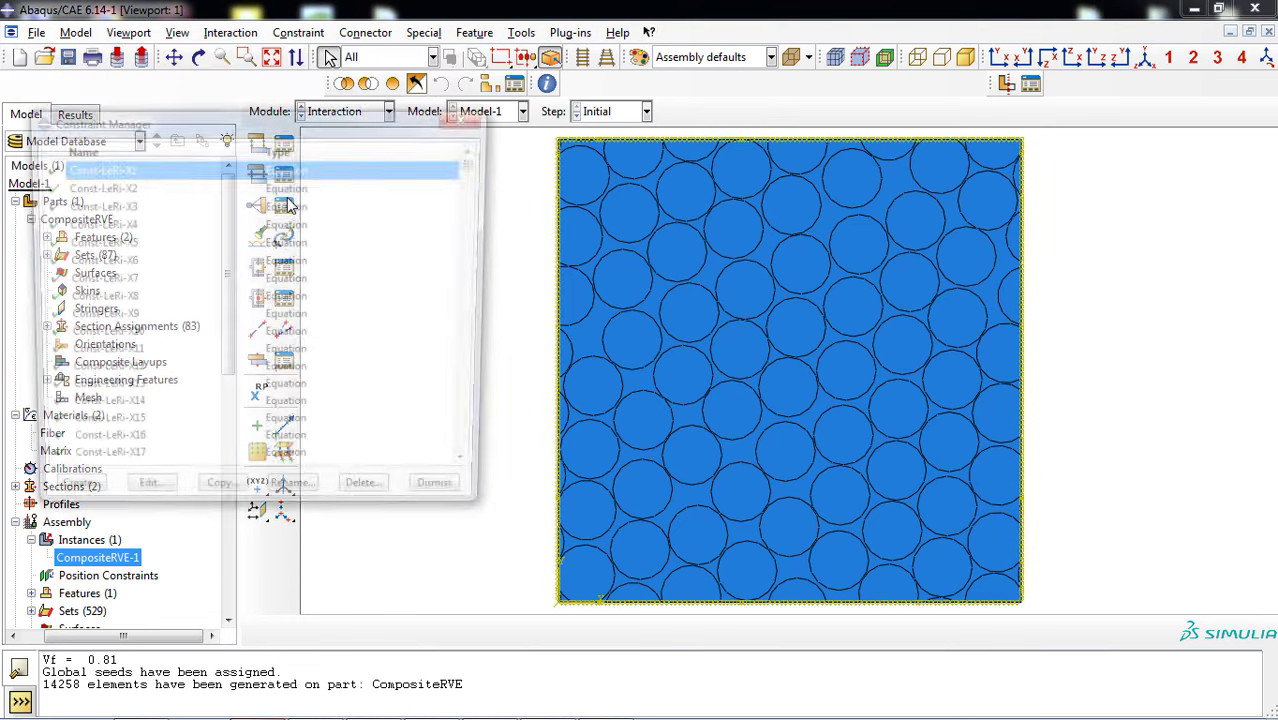
pyautogui.click(469, 115)
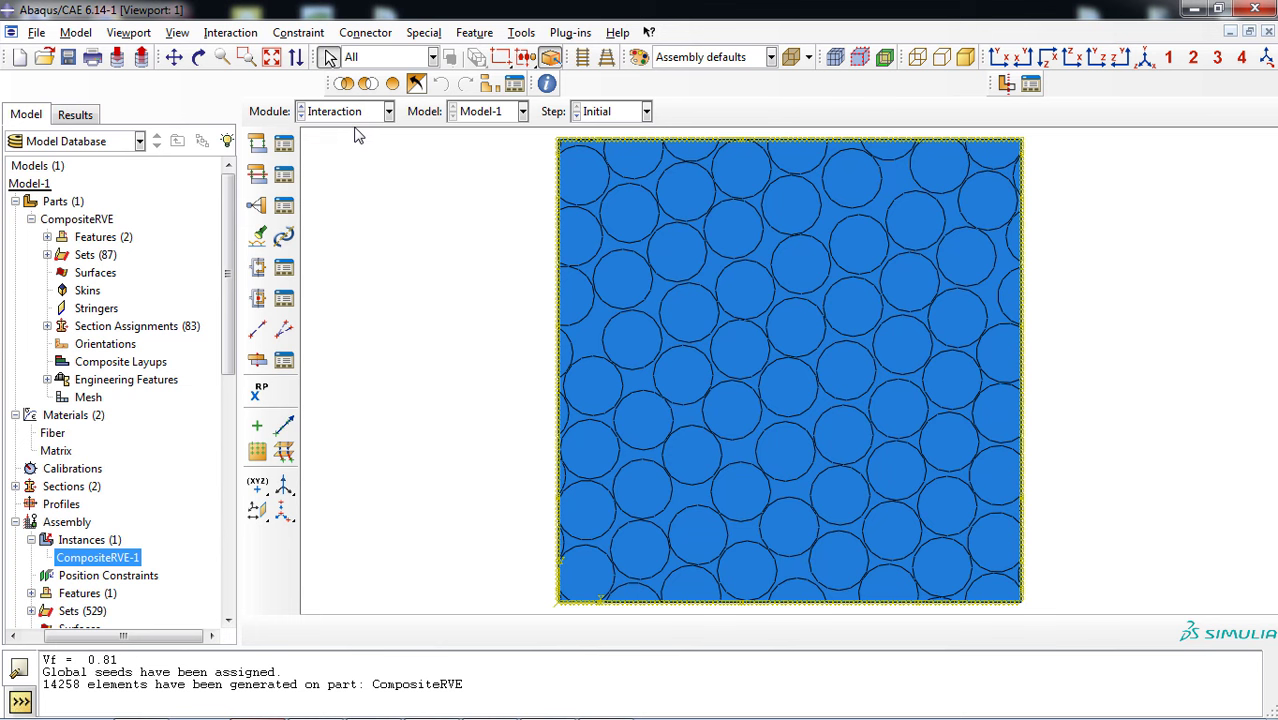
pyautogui.click(360, 112)
pyautogui.click(340, 175)
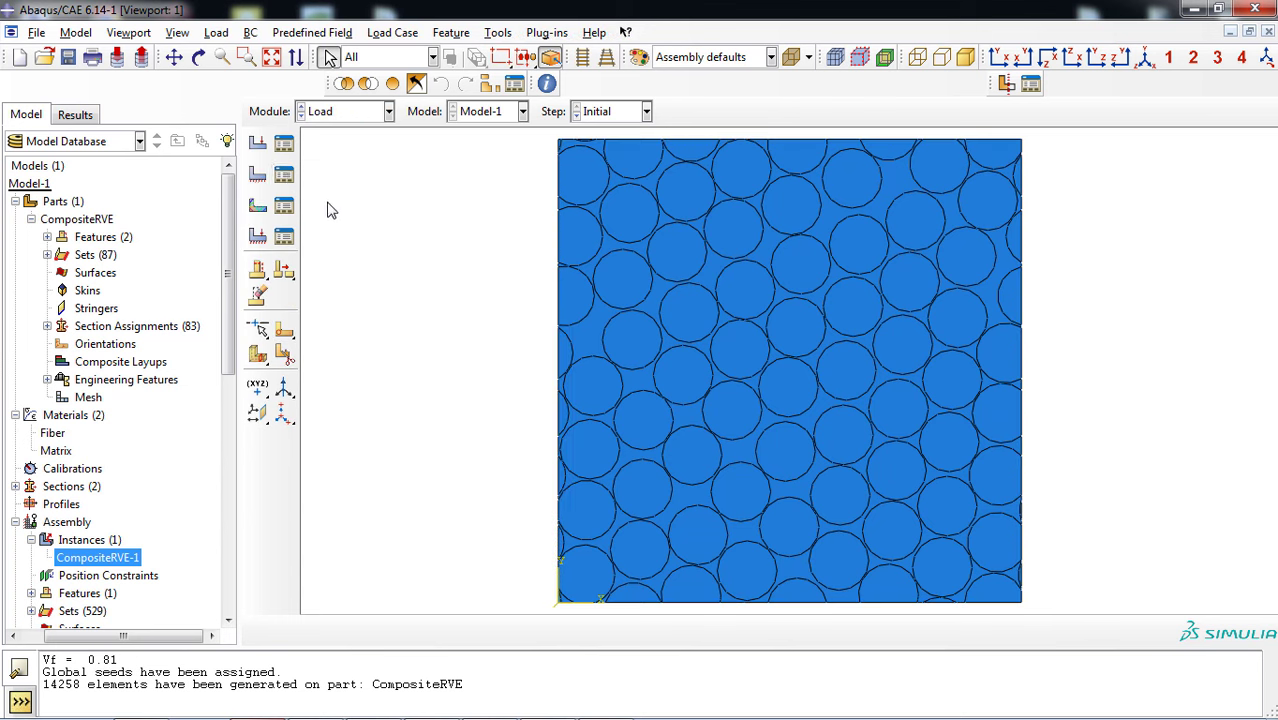
pyautogui.click(285, 175)
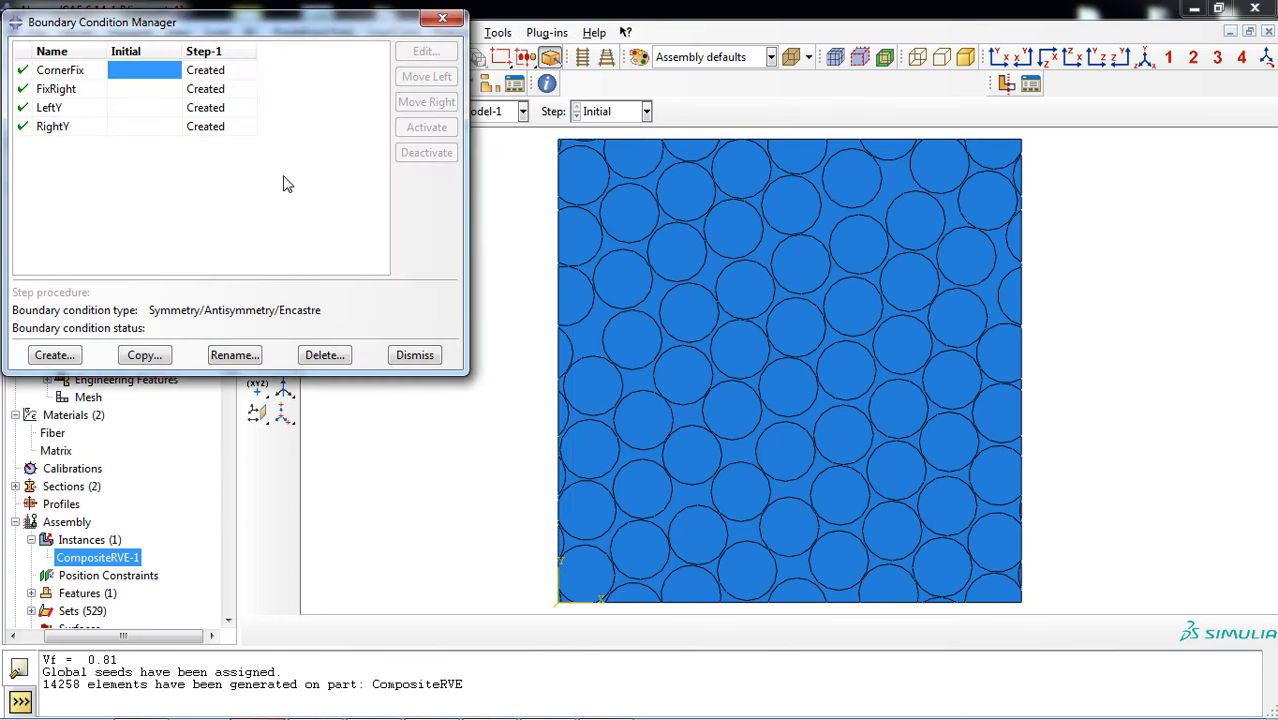
pyautogui.press('Escape')
# Check the RVE mesh in the Mesh module, then switch to the Job module.
pyautogui.click(357, 113)
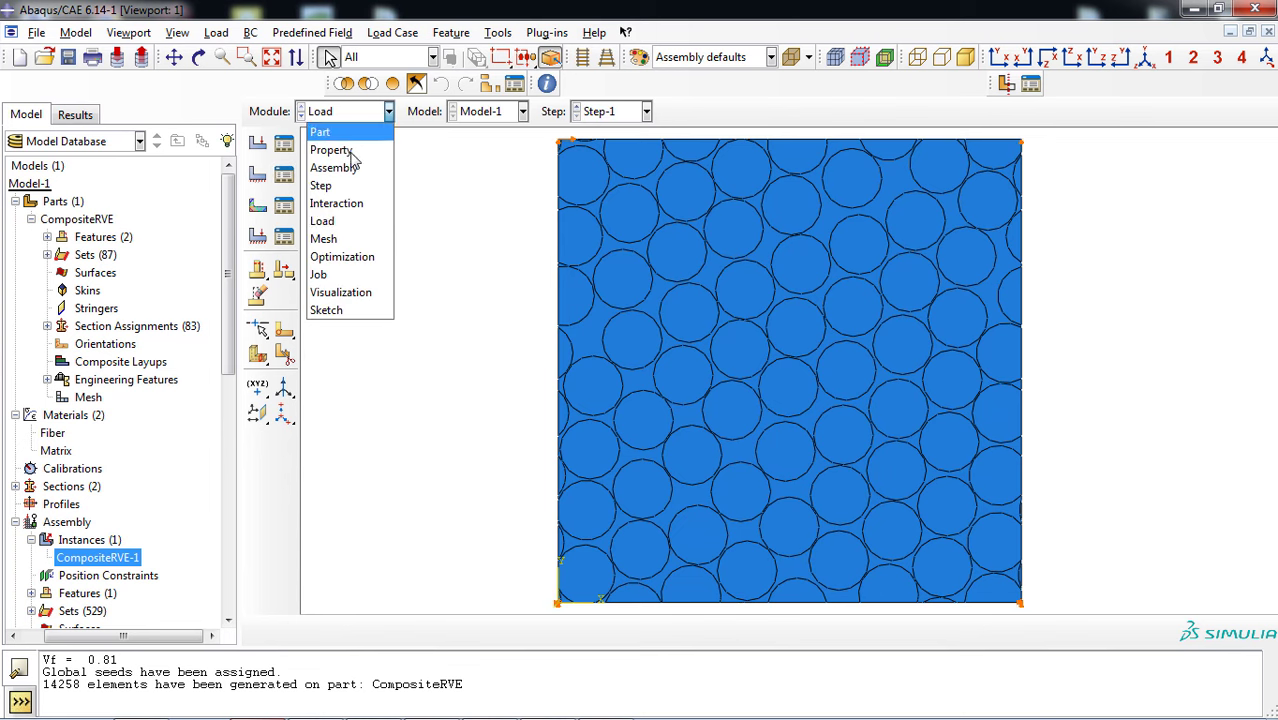
pyautogui.click(326, 239)
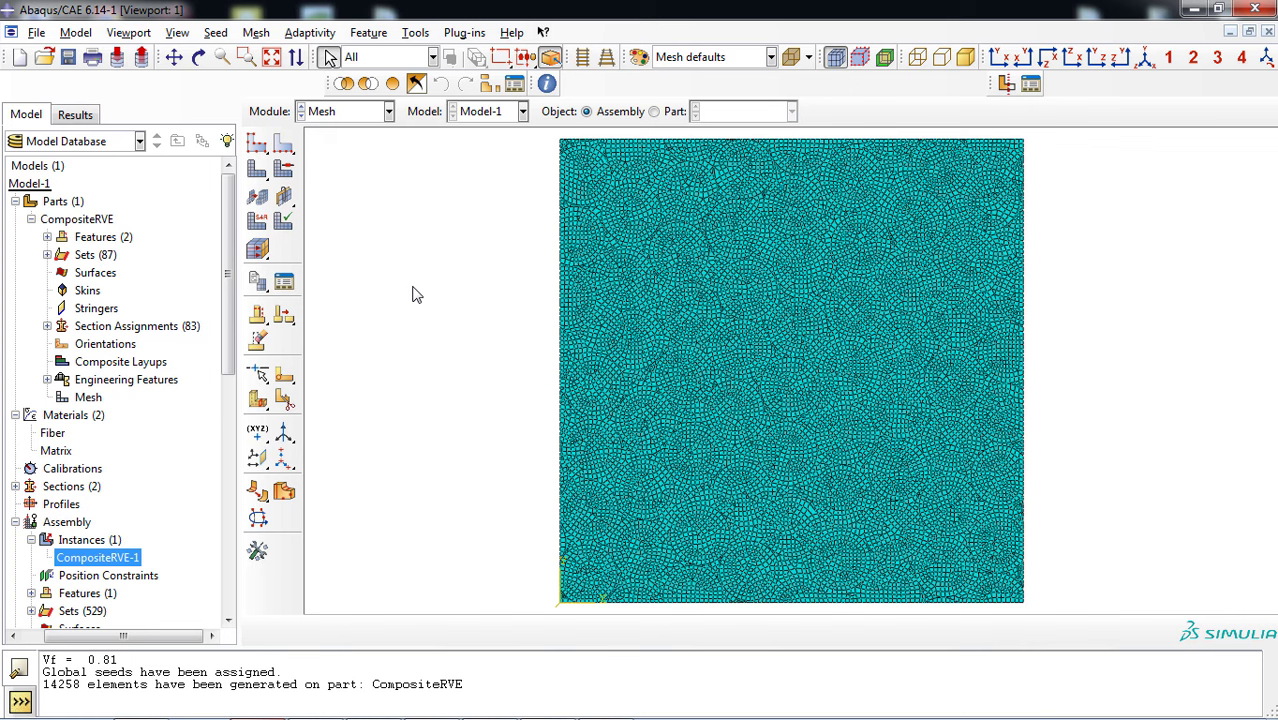
pyautogui.click(365, 113)
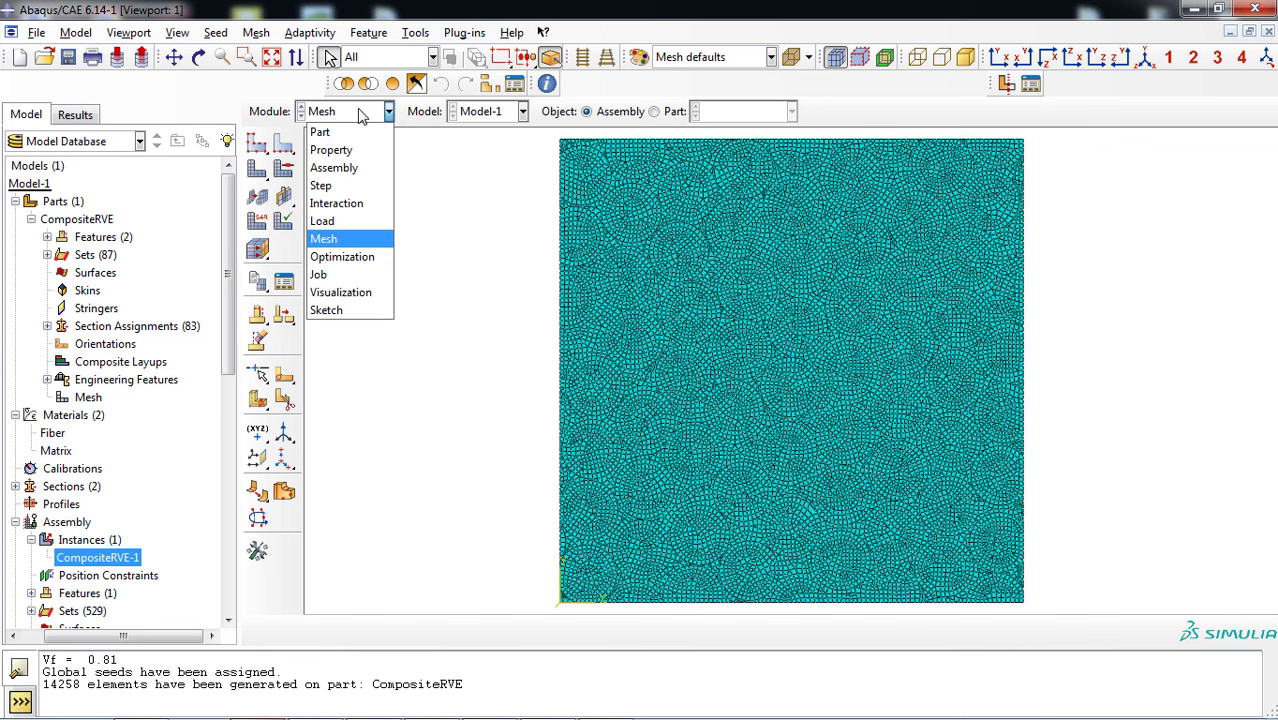
pyautogui.click(355, 273)
# Submit the Tensile job for analysis, overwriting its existing job files.
pyautogui.click(284, 118)
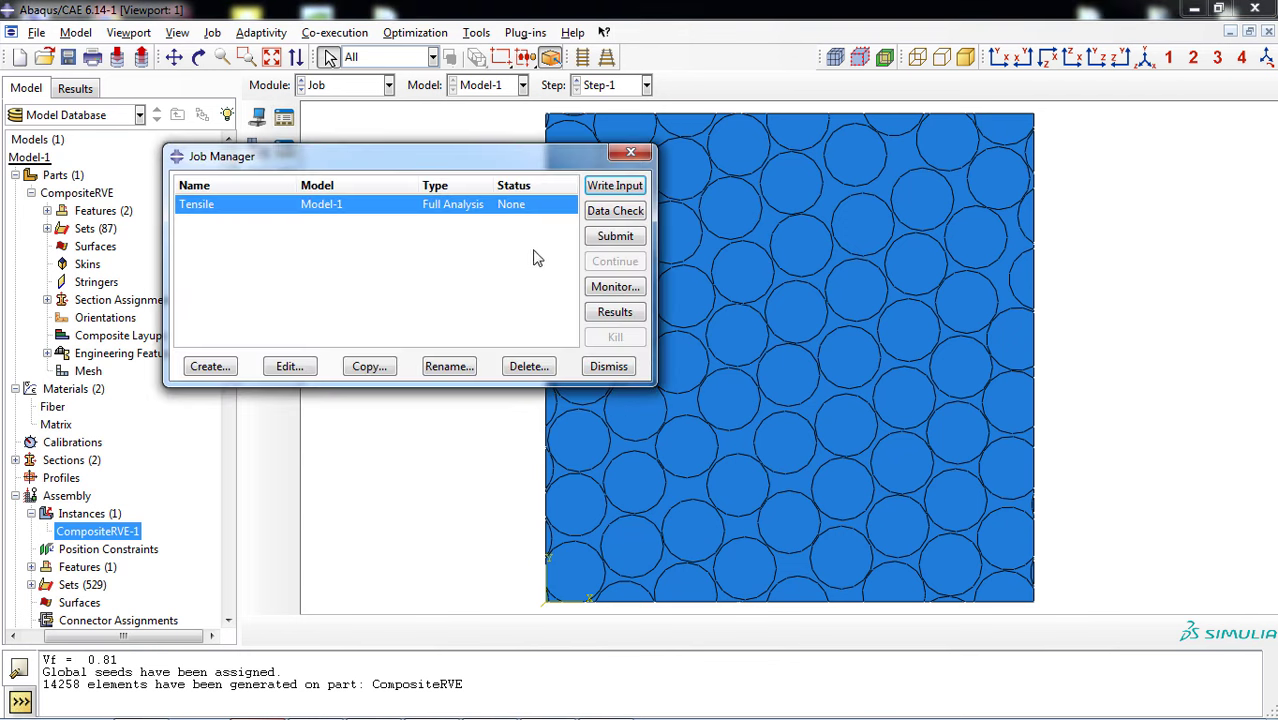
pyautogui.click(615, 236)
pyautogui.click(54, 246)
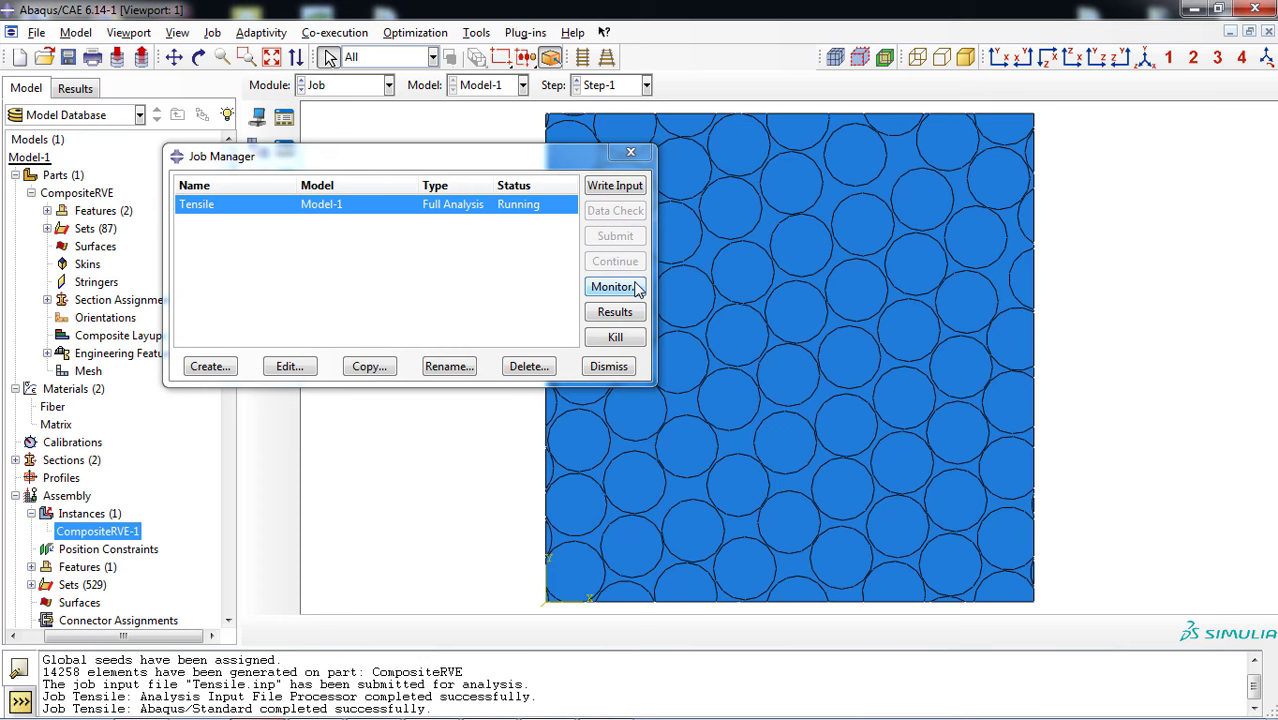
# Show the Tensile results as a Mises stress contour on the deformed RVE, animated by scale factor.
pyautogui.click(630, 313)
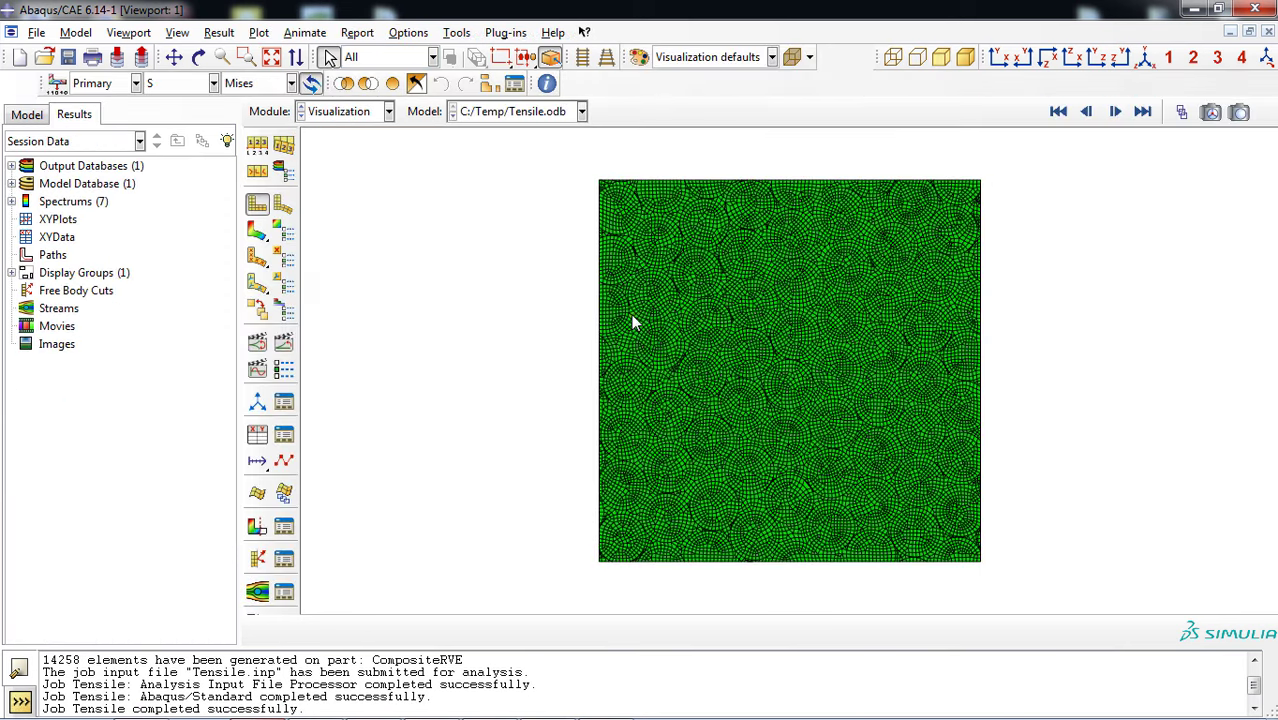
pyautogui.click(257, 231)
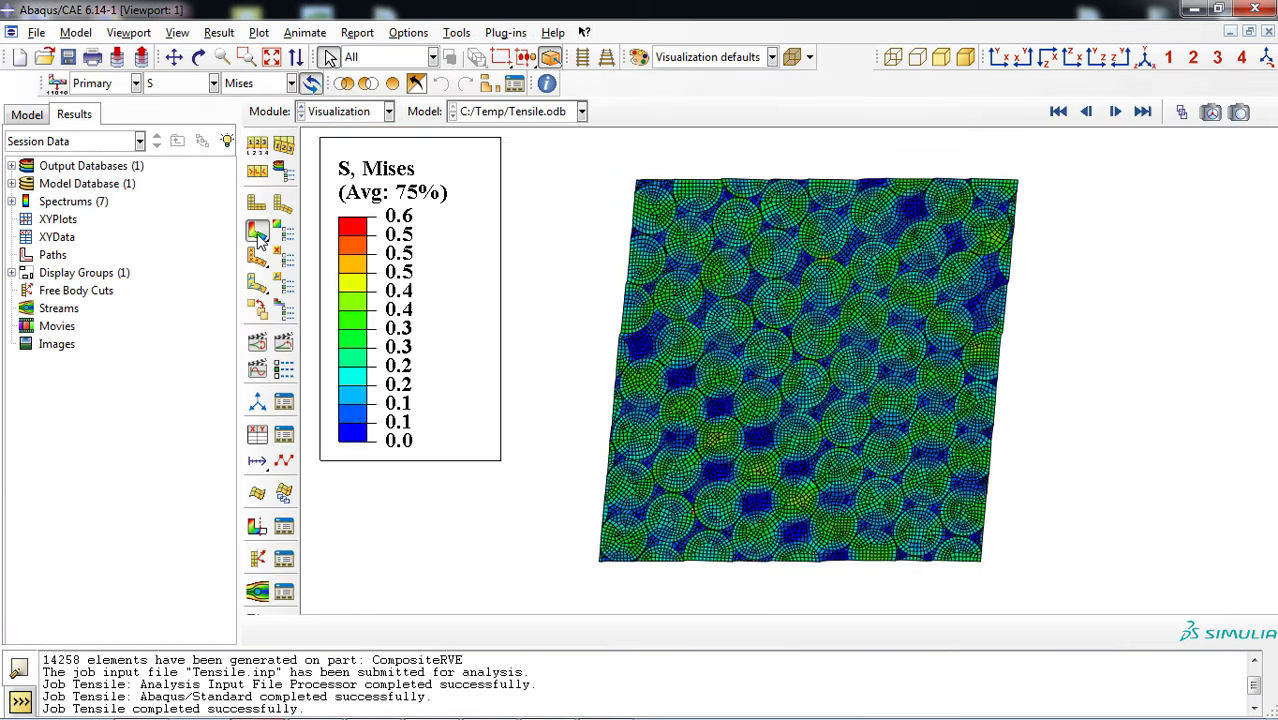
pyautogui.click(257, 342)
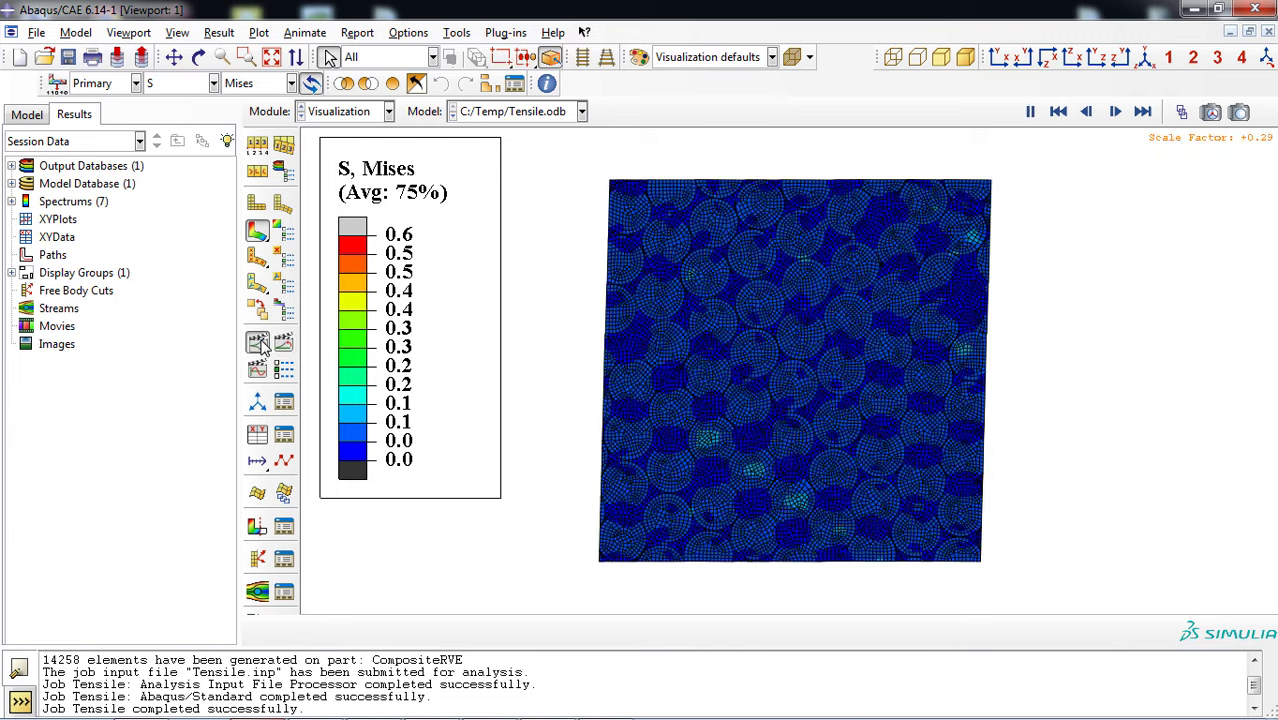